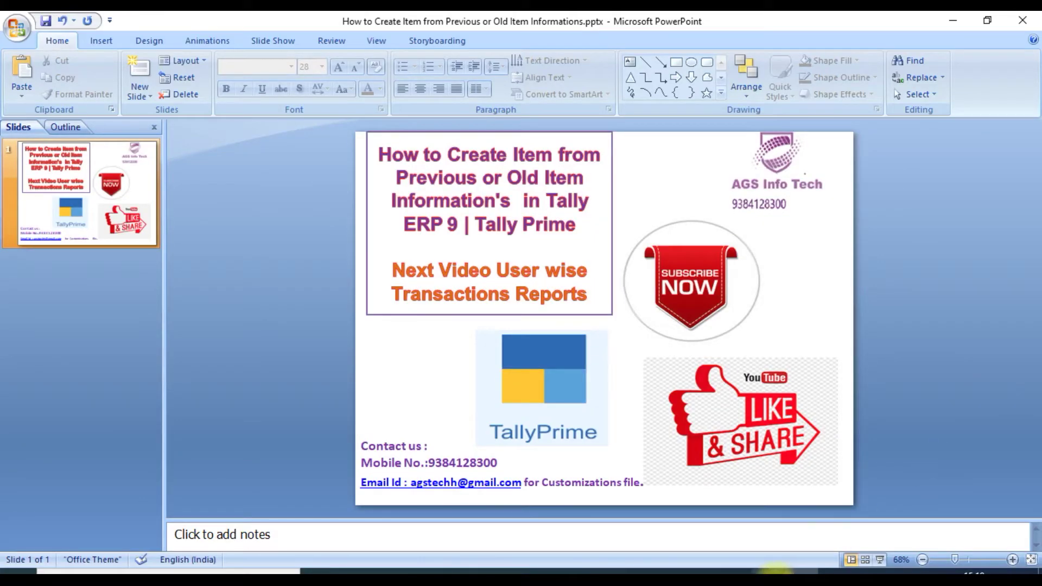
In F11 Add-On Features, set Enable Item Creation from Old Stock Items to Yes and accept
{"action": "key", "text": "alt+Tab"}
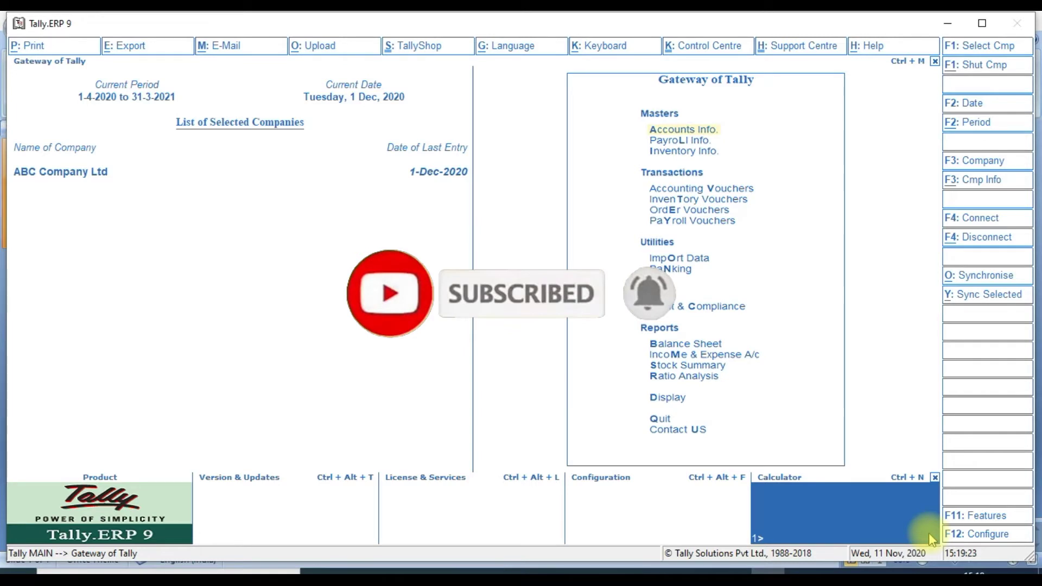
{"action": "left_click", "coordinate": [973, 517]}
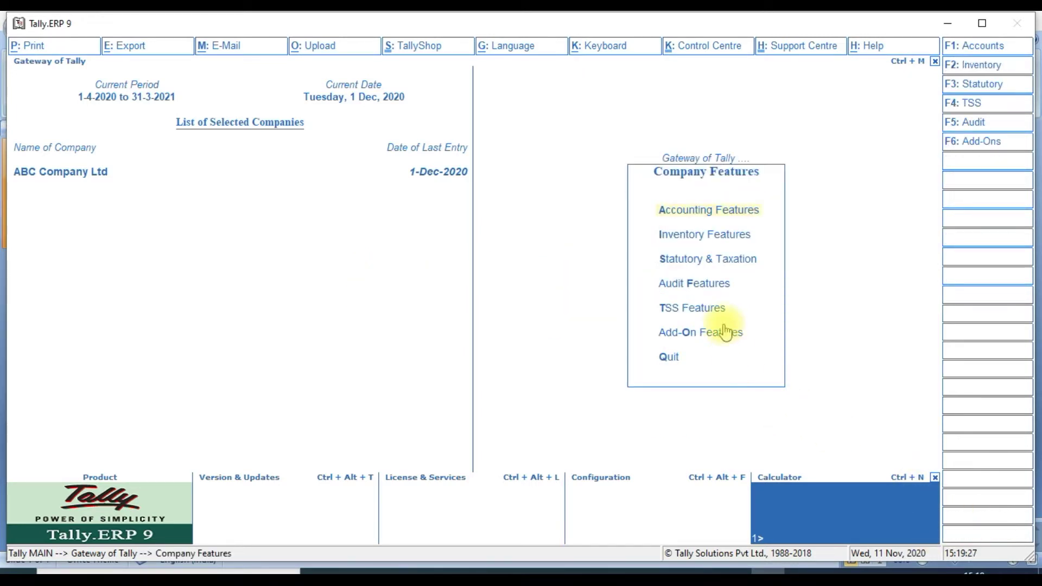
{"action": "key", "text": "Down"}
{"action": "key", "text": "Down"}
{"action": "key", "text": "Down"}
{"action": "left_click", "coordinate": [717, 340]}
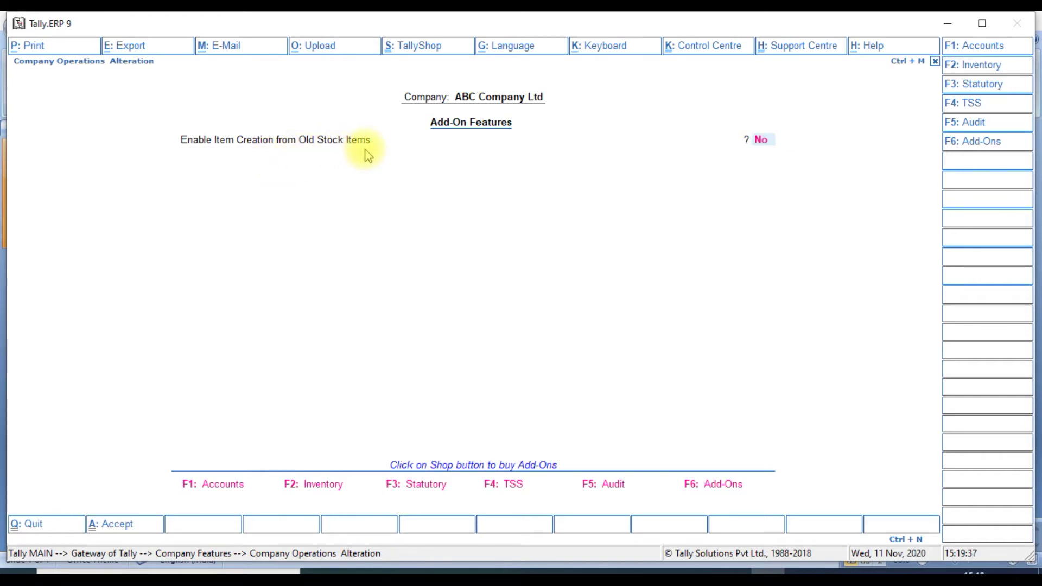
{"action": "type", "text": "yes"}
{"action": "key", "text": "Return"}
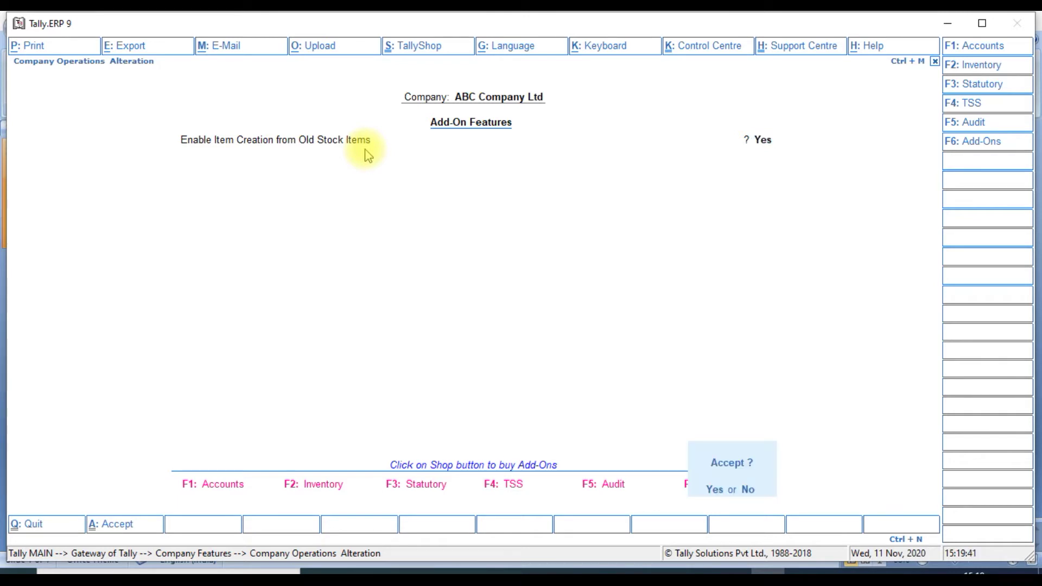
{"action": "key", "text": "y"}
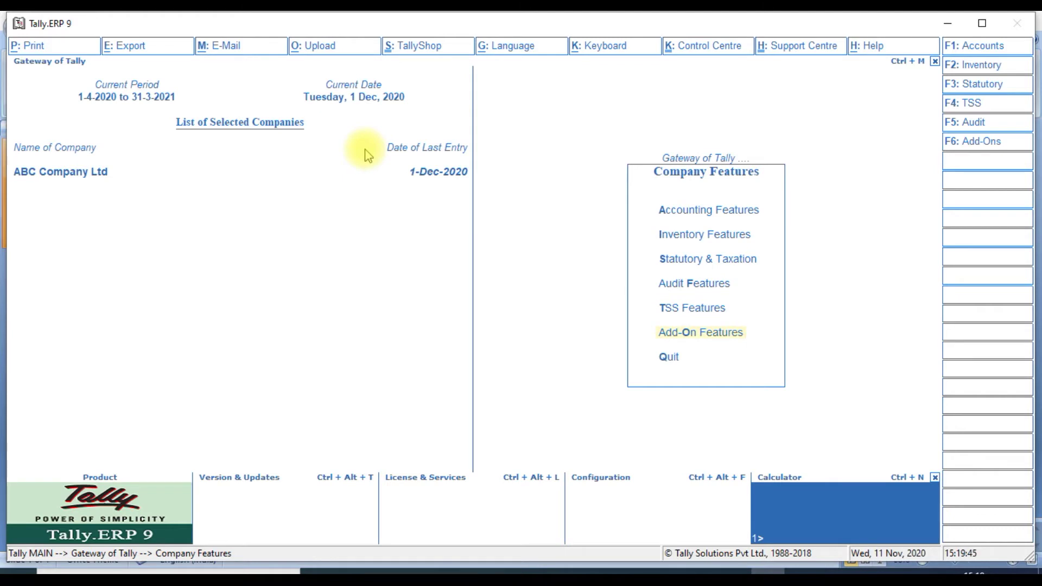
{"action": "key", "text": "Escape"}
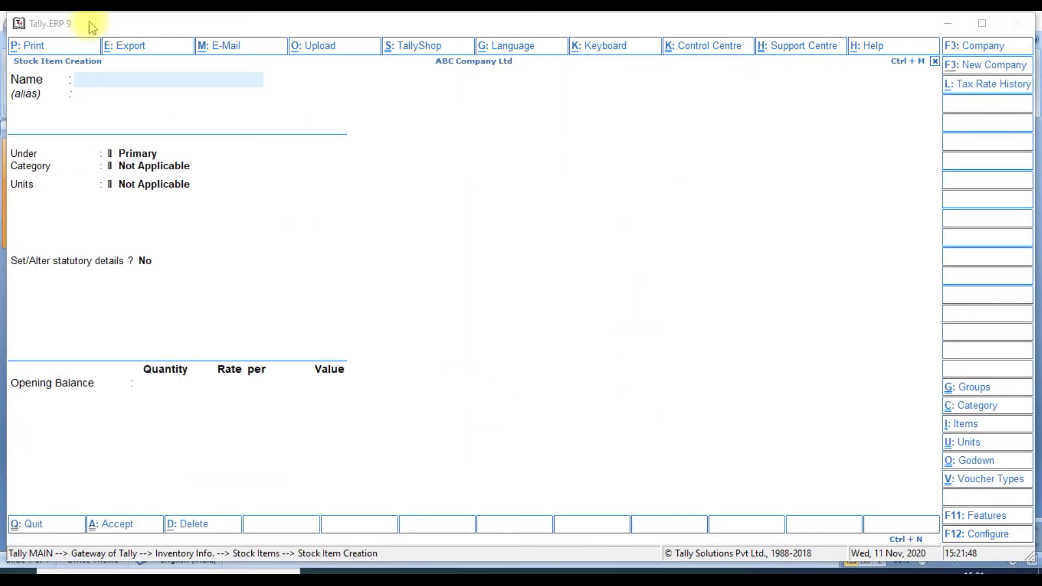
Enter 'Screw Driver 3 inch' as the new stock item's name, fixing typing mistakes
{"action": "left_click", "coordinate": [133, 87]}
{"action": "type", "text": "Sceno"}
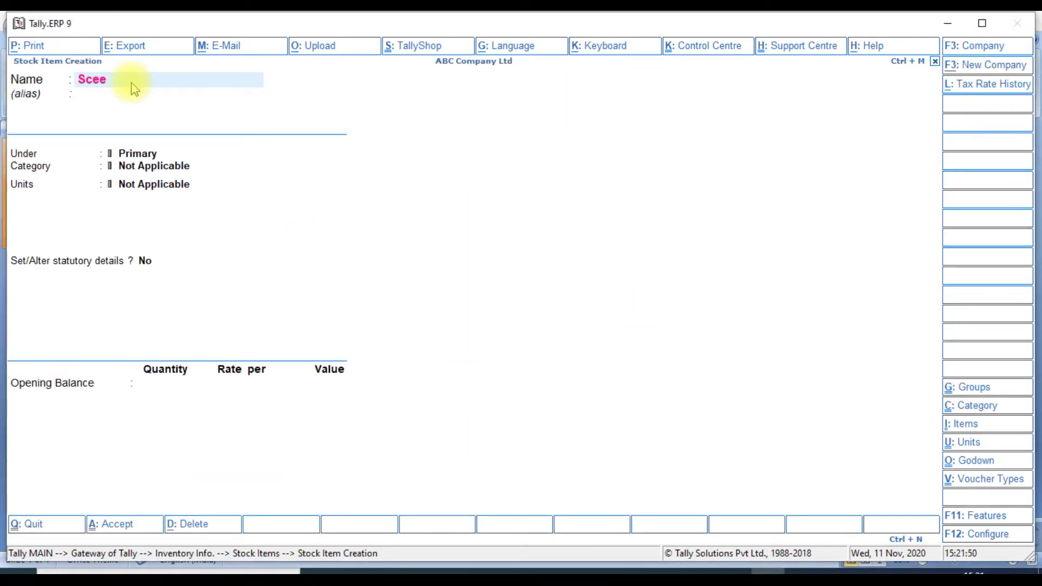
{"action": "key", "text": "BackSpace"}
{"action": "key", "text": "BackSpace"}
{"action": "type", "text": "rw"}
{"action": "key", "text": "BackSpace"}
{"action": "key", "text": "BackSpace"}
{"action": "key", "text": "BackSpace"}
{"action": "key", "text": "BackSpace"}
{"action": "type", "text": "crew Driver"}
{"action": "key", "text": "Escape"}
{"action": "key", "text": "n"}
{"action": "type", "text": "3 i"}
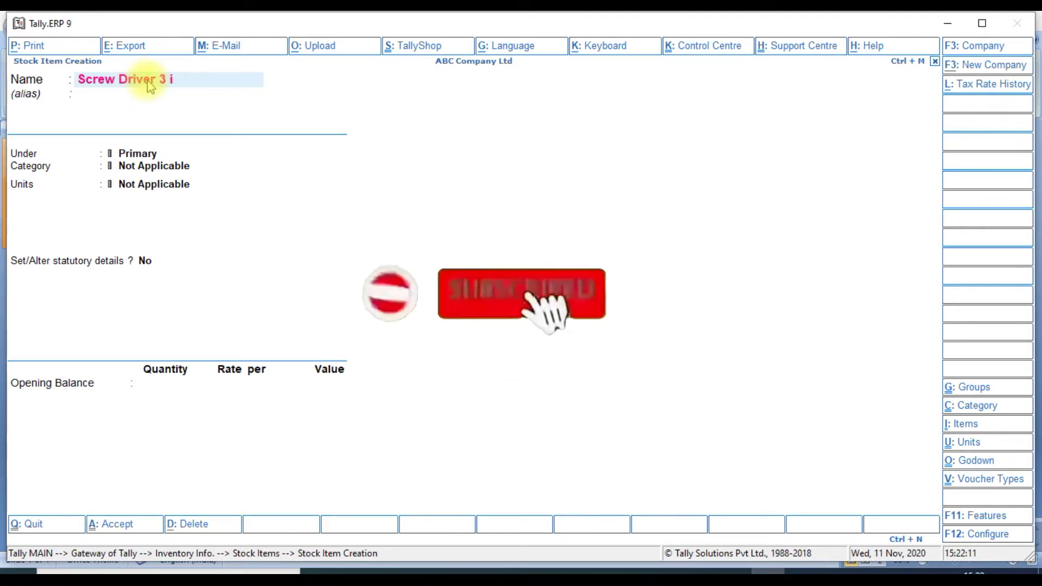
{"action": "type", "text": "nch"}
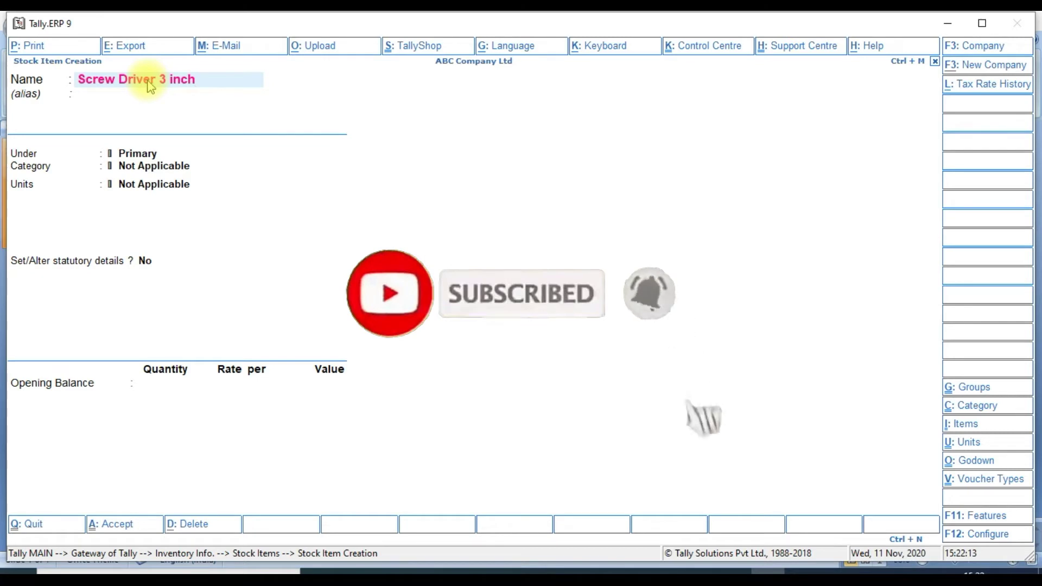
{"action": "key", "text": "Return"}
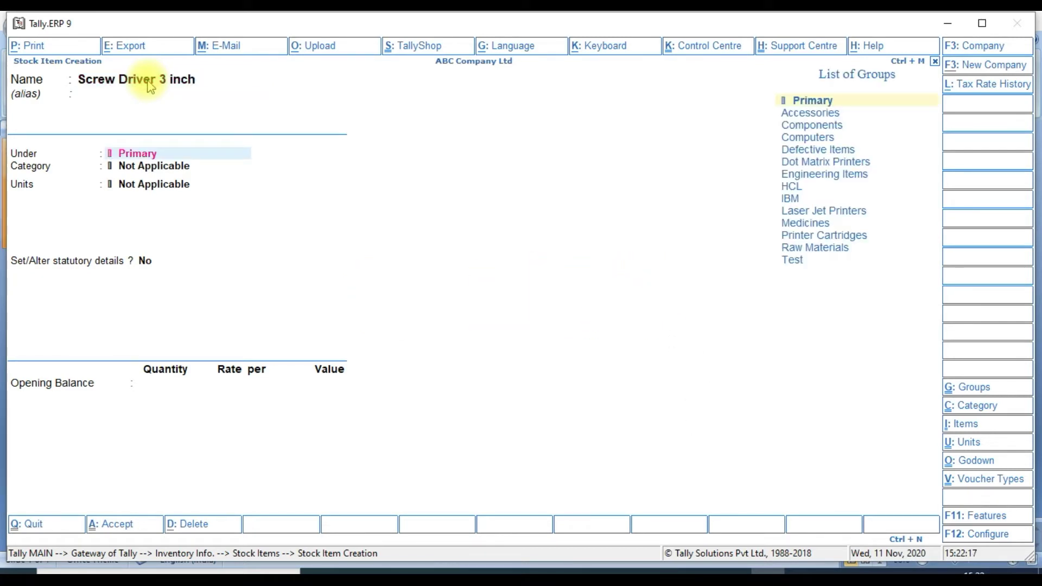
Put the item under the Accessories group and category, with Nos as the unit
{"action": "key", "text": "Down"}
{"action": "key", "text": "Return"}
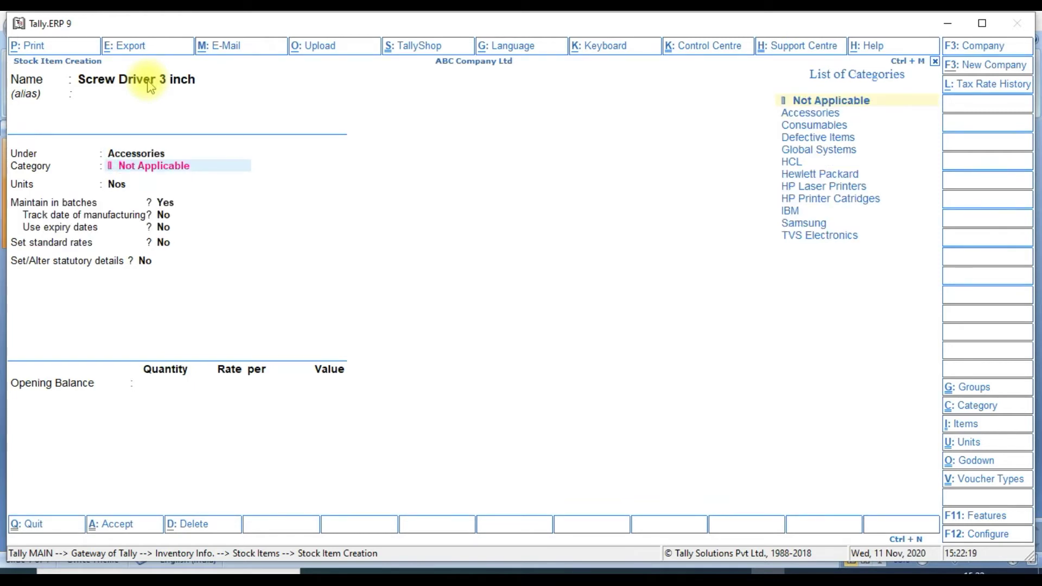
{"action": "key", "text": "Return"}
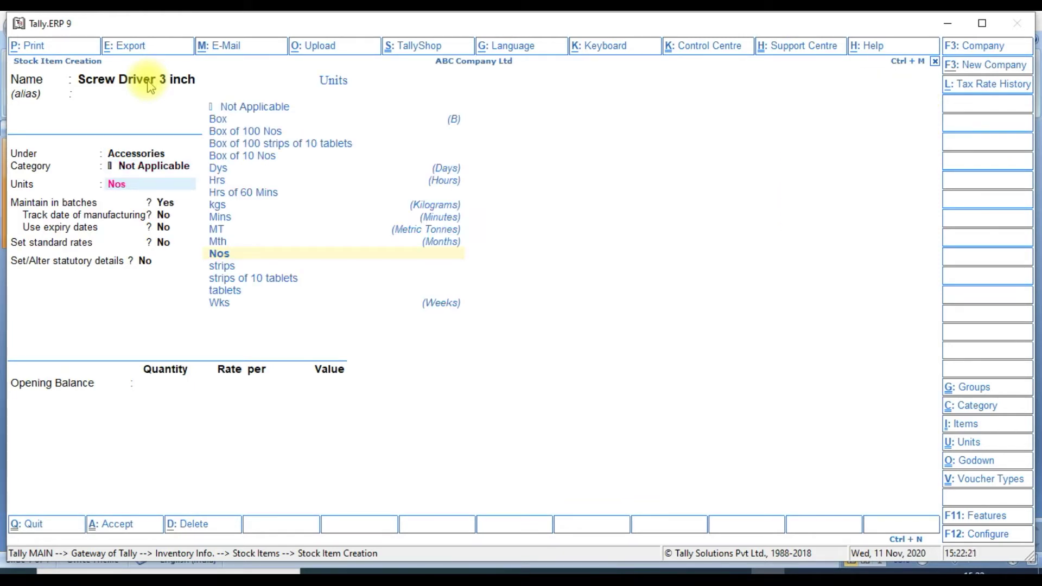
{"action": "key", "text": "Return"}
{"action": "key", "text": "BackSpace"}
{"action": "key", "text": "BackSpace"}
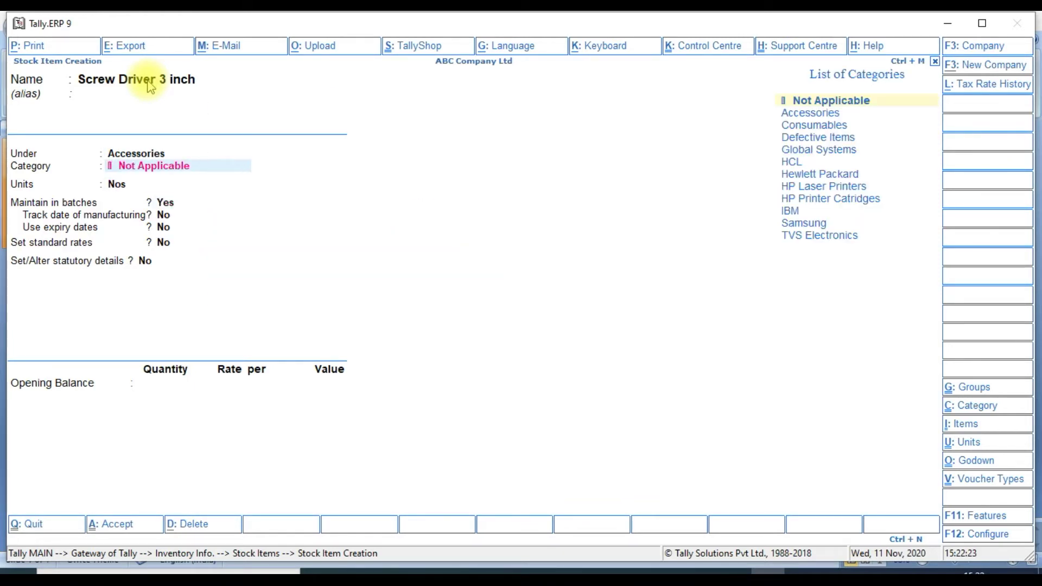
{"action": "key", "text": "Down"}
{"action": "key", "text": "Return"}
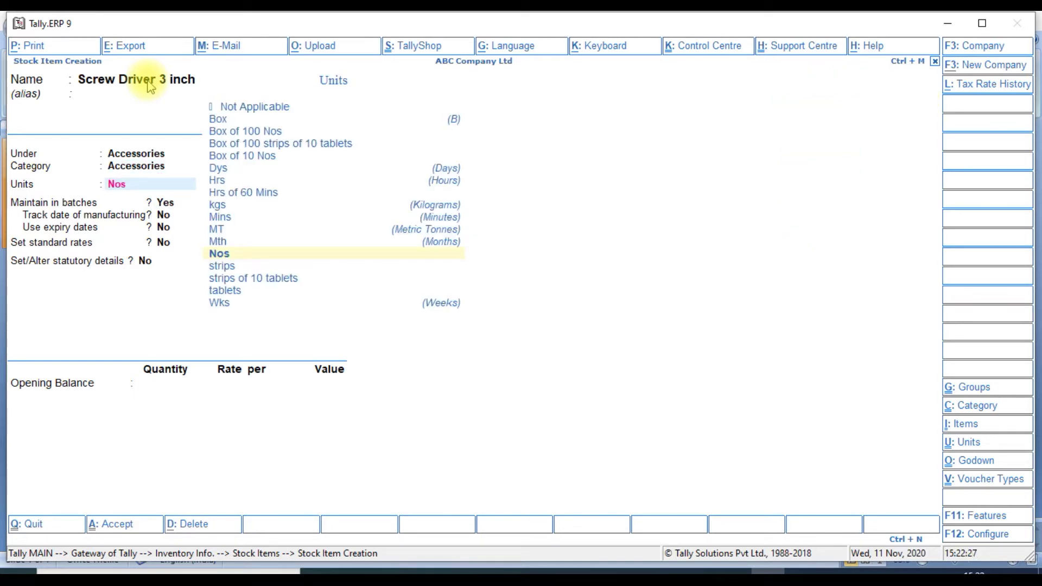
{"action": "key", "text": "Return"}
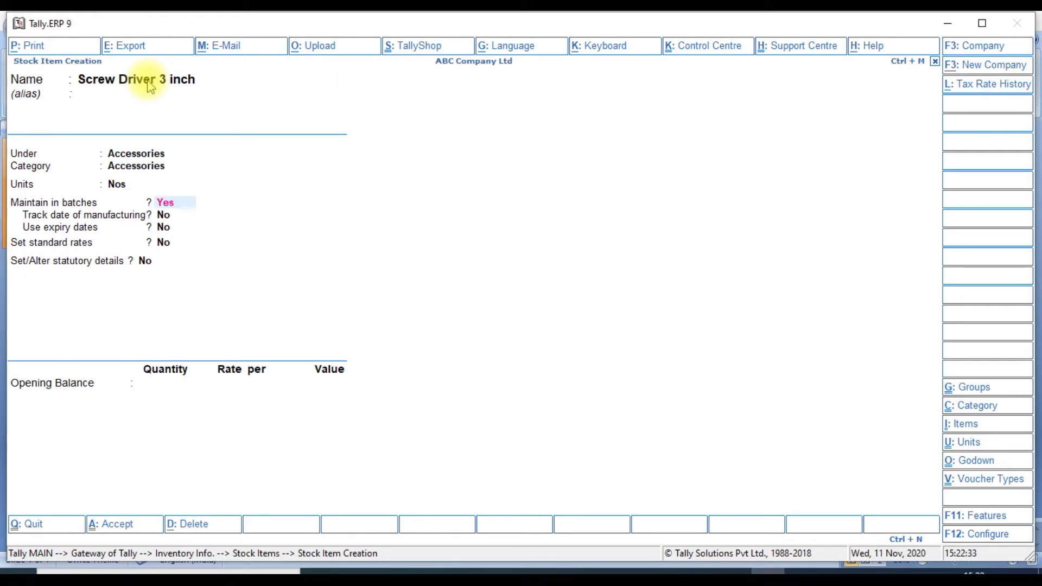
Turn batches off and set standard cost 50 and selling price 60 per Nos
{"action": "key", "text": "n"}
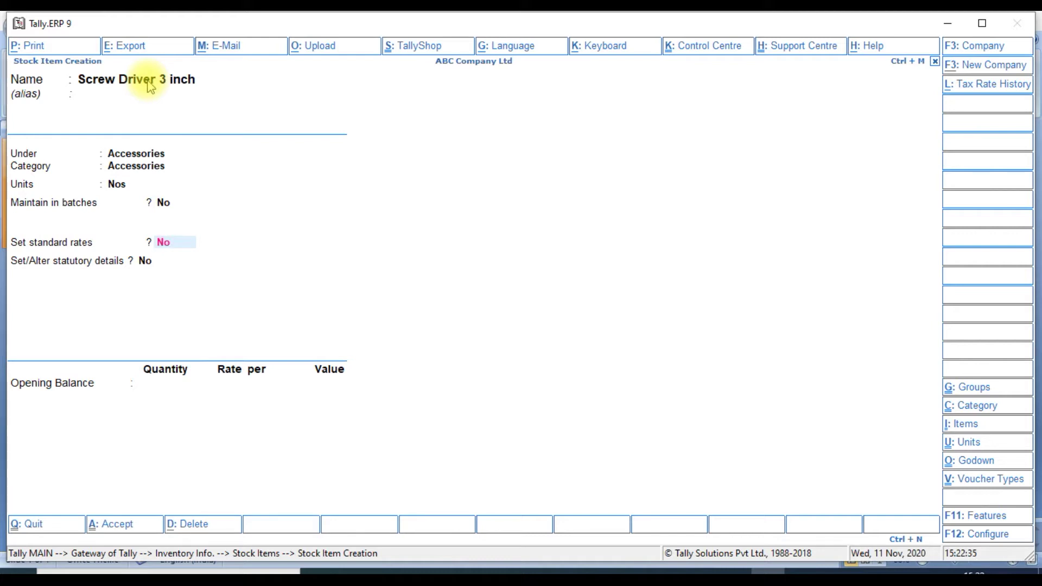
{"action": "key", "text": "y"}
{"action": "key", "text": "Return"}
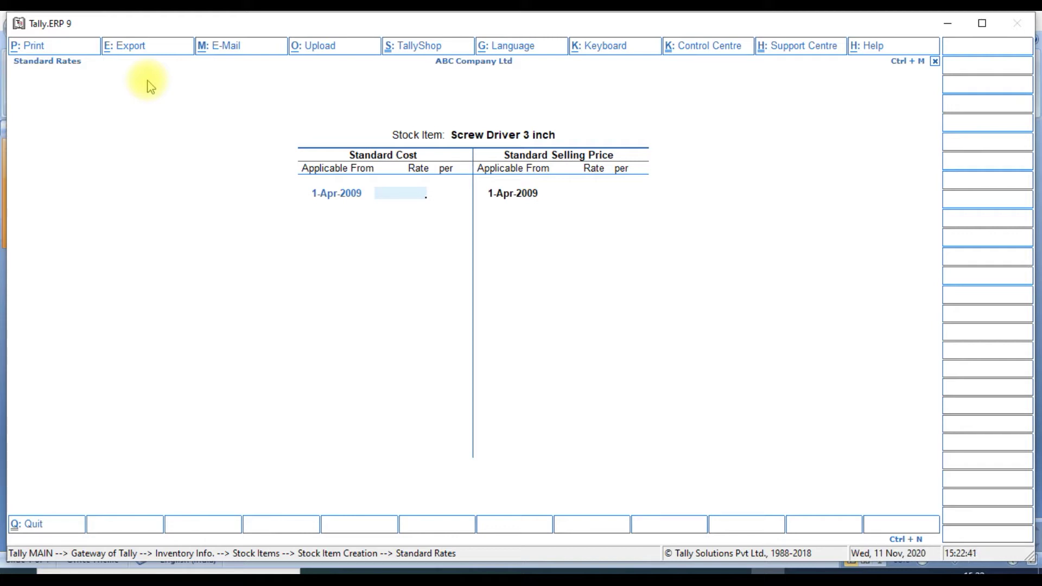
{"action": "type", "text": "50"}
{"action": "key", "text": "Return"}
{"action": "key", "text": "Return"}
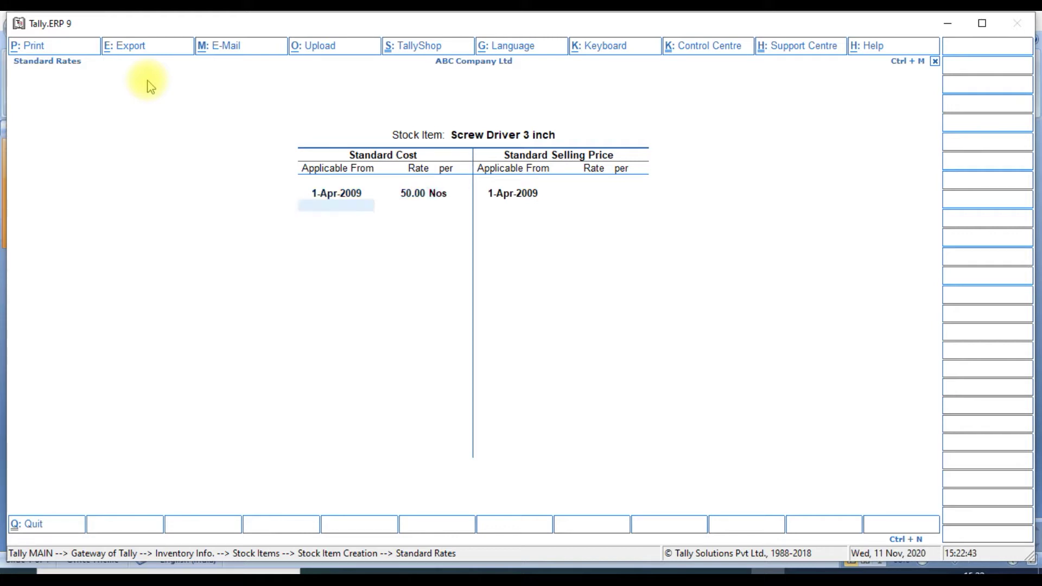
{"action": "key", "text": "Return"}
{"action": "key", "text": "Return"}
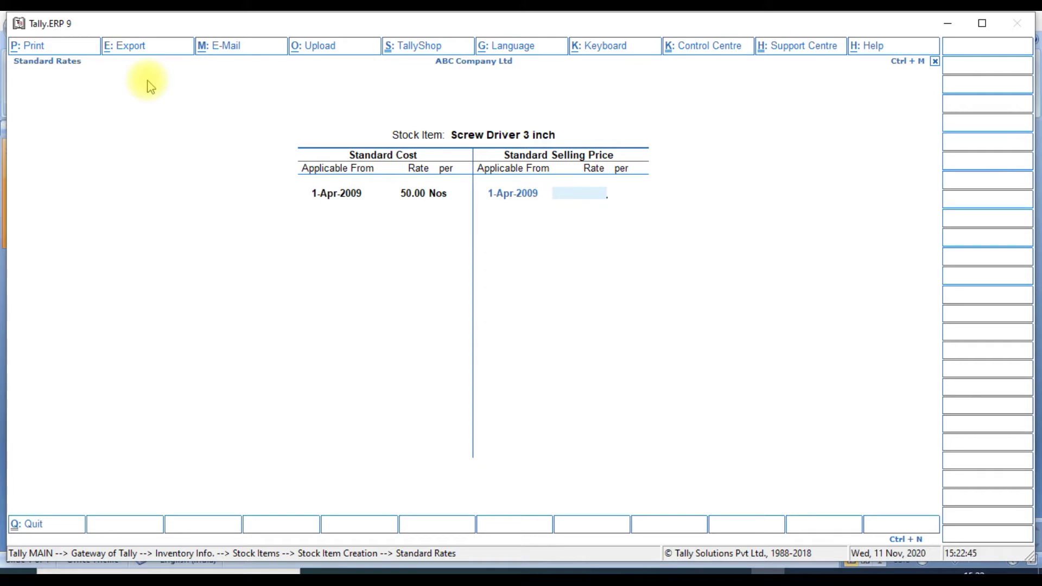
{"action": "type", "text": "60"}
{"action": "key", "text": "Return"}
{"action": "key", "text": "Return"}
{"action": "key", "text": "Return"}
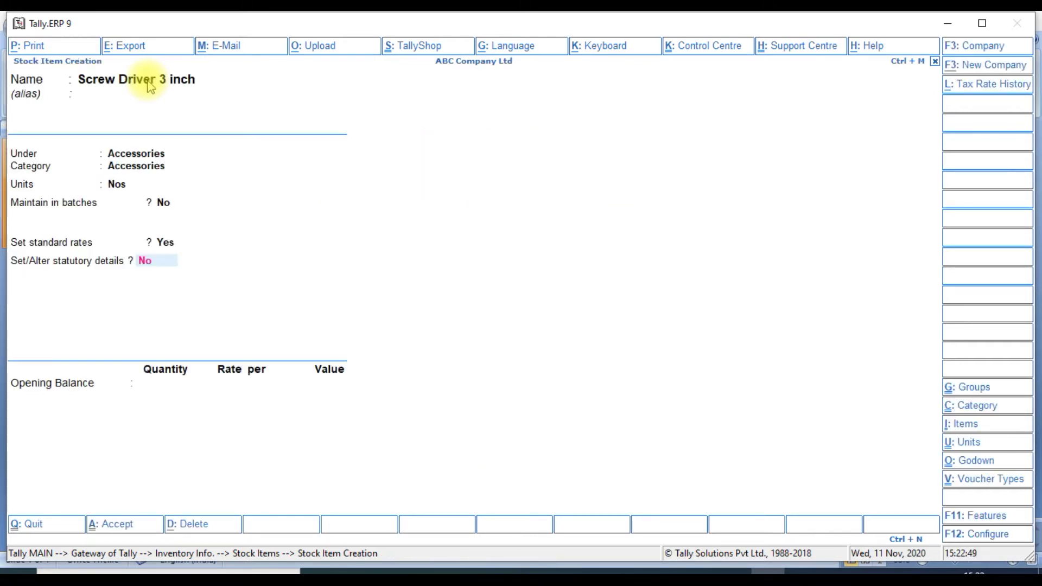
Enter an opening balance of 100 Nos in Stores at 10.00, totalling 1,000.00
{"action": "key", "text": "Return"}
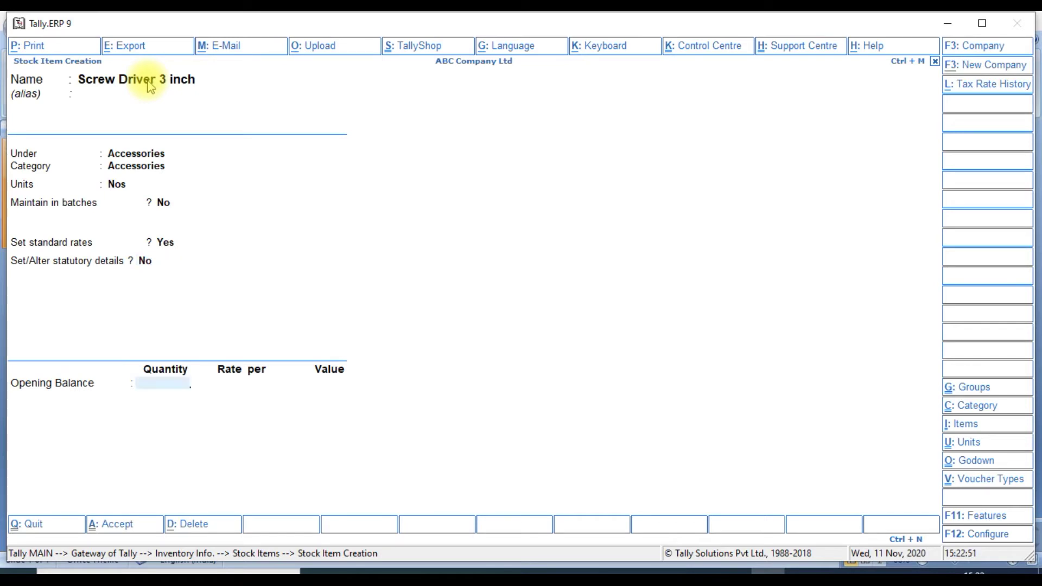
{"action": "type", "text": "100"}
{"action": "key", "text": "Return"}
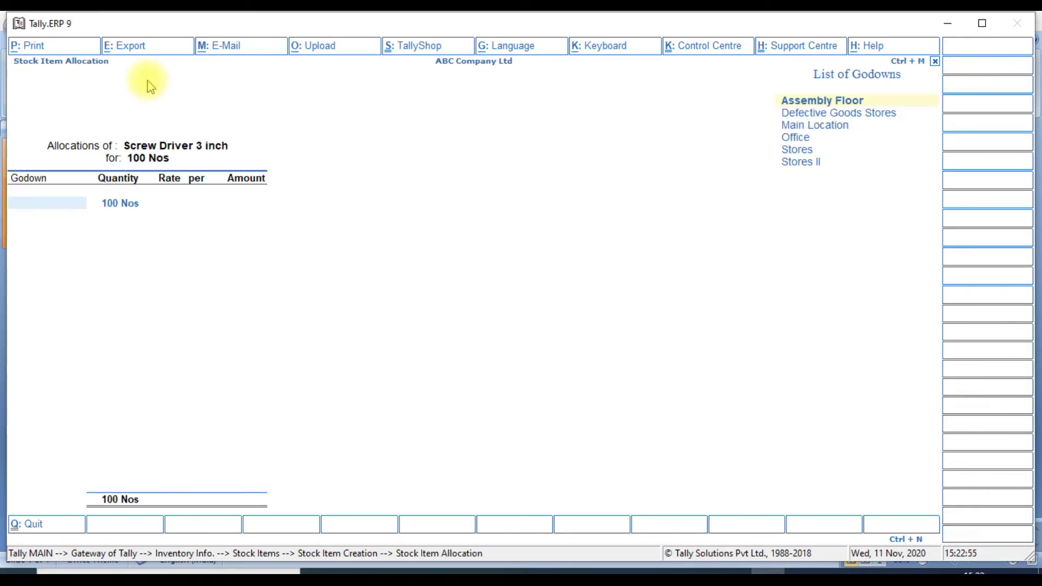
{"action": "key", "text": "Down"}
{"action": "key", "text": "Down"}
{"action": "key", "text": "Down"}
{"action": "key", "text": "Down"}
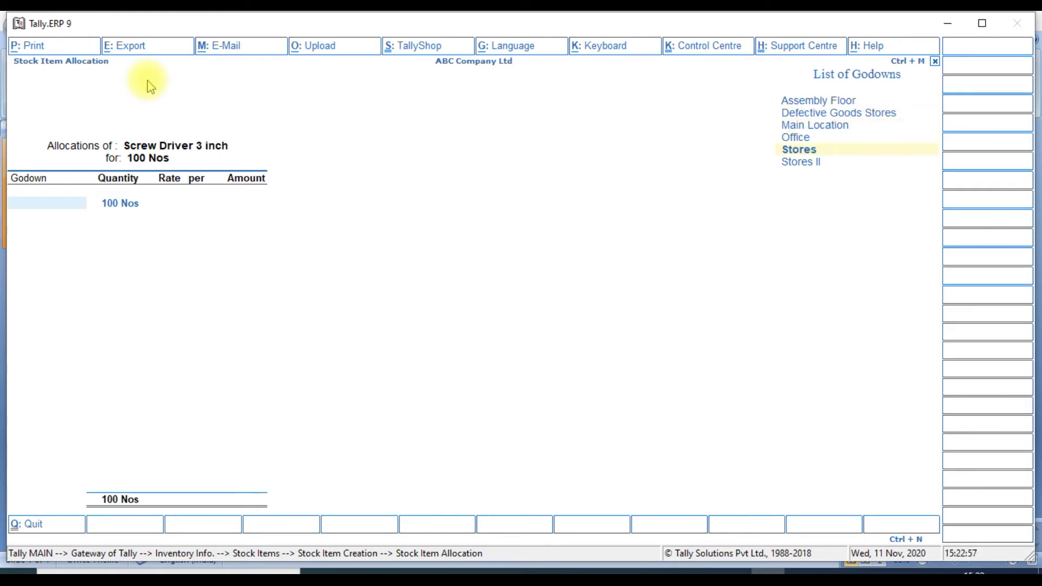
{"action": "key", "text": "Return"}
{"action": "key", "text": "Return"}
{"action": "type", "text": "100"}
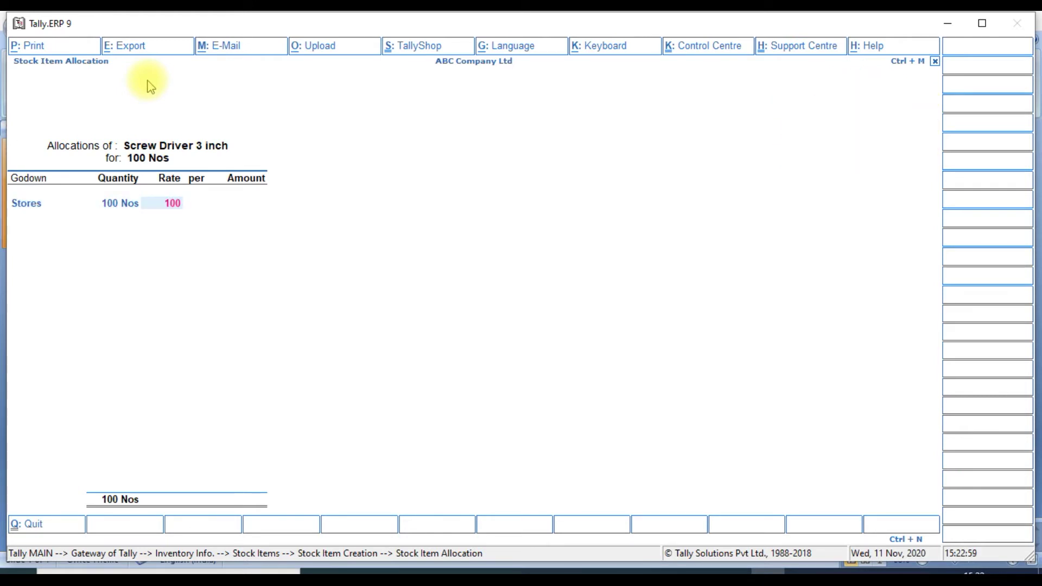
{"action": "key", "text": "BackSpace"}
{"action": "key", "text": "Return"}
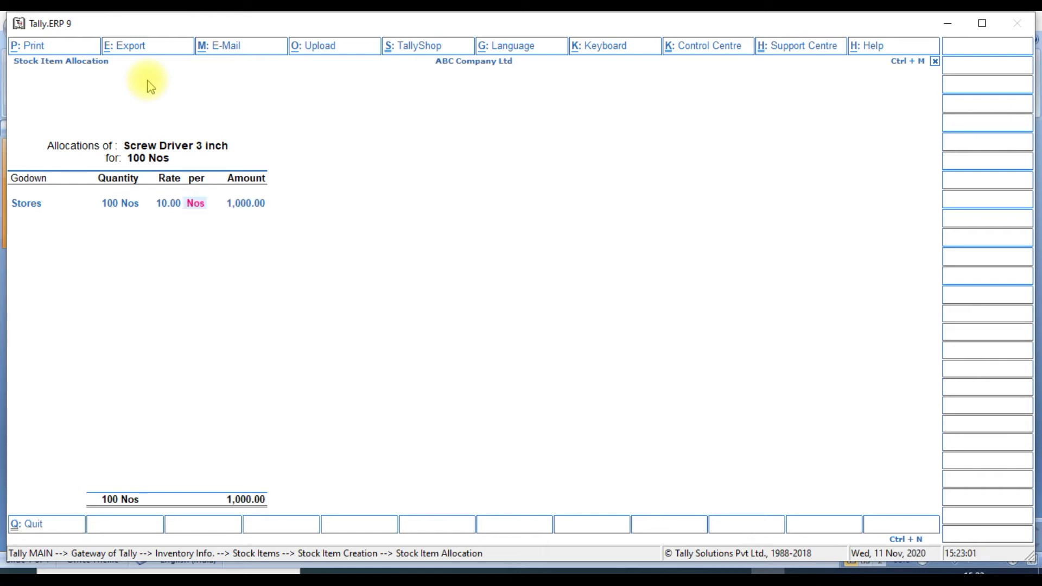
{"action": "key", "text": "Return"}
{"action": "key", "text": "Return"}
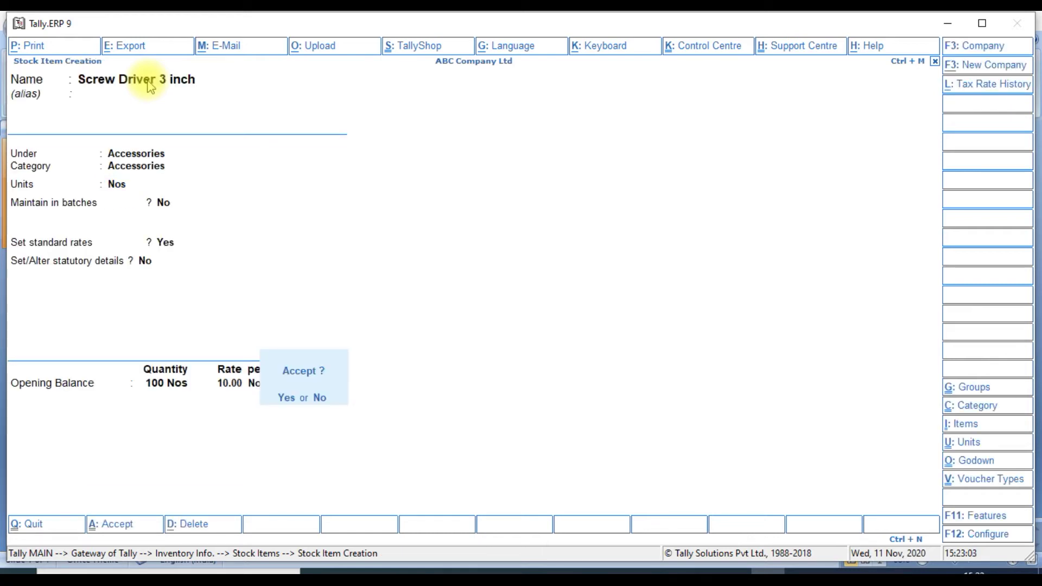
{"action": "key", "text": "Return"}
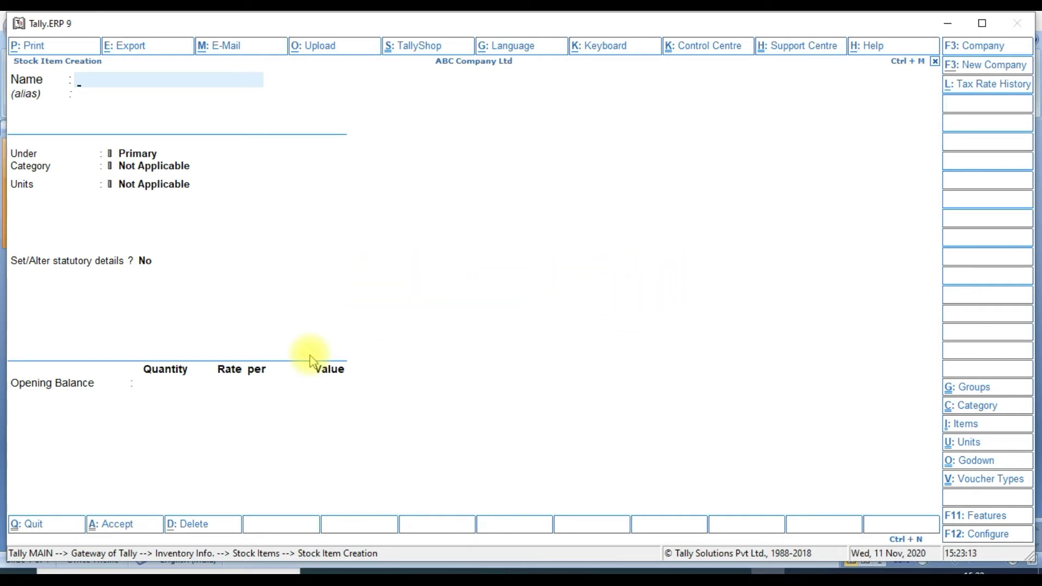
Copy Screw Driver 3 inch into a new item named Screw Driver 5 inch and save it
{"action": "key", "text": "Escape"}
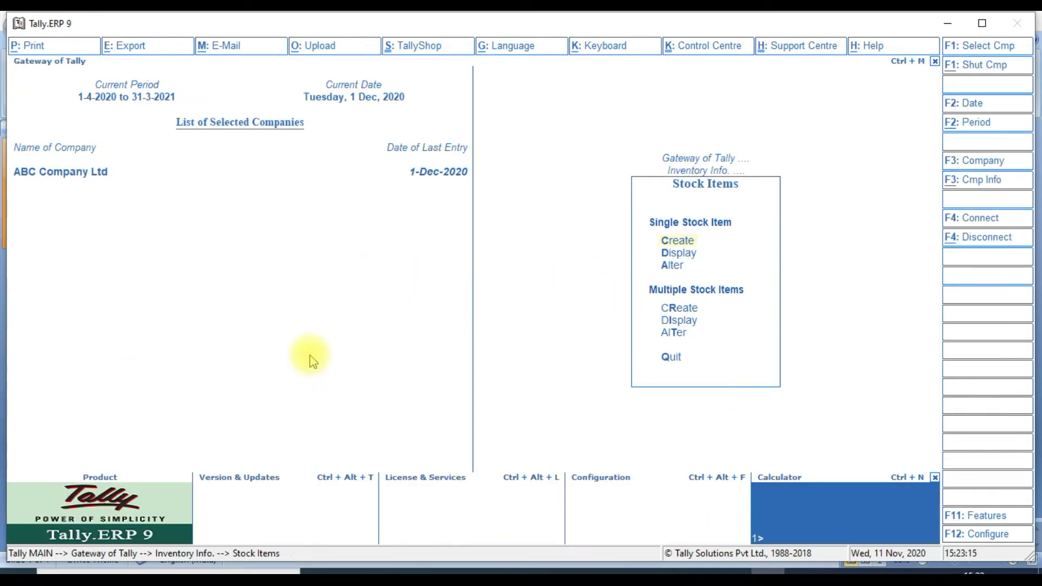
{"action": "key", "text": "Escape"}
{"action": "key", "text": "Escape"}
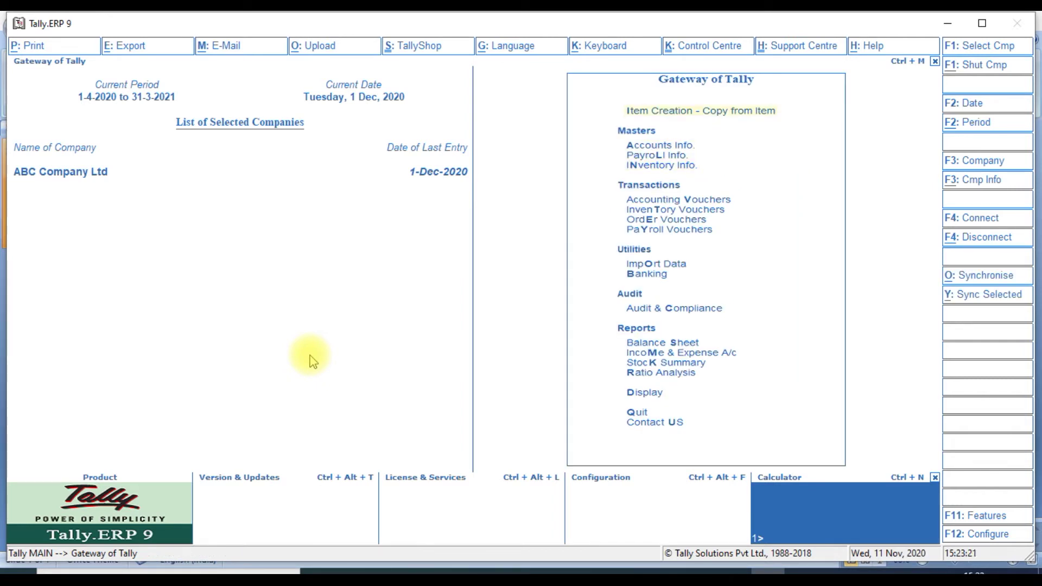
{"action": "key", "text": "Return"}
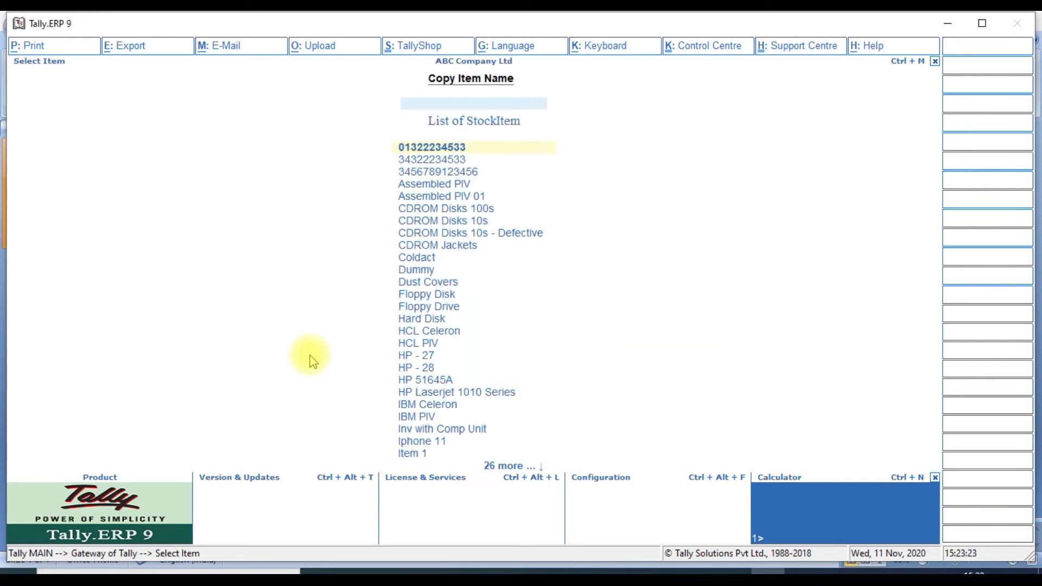
{"action": "type", "text": "Scre"}
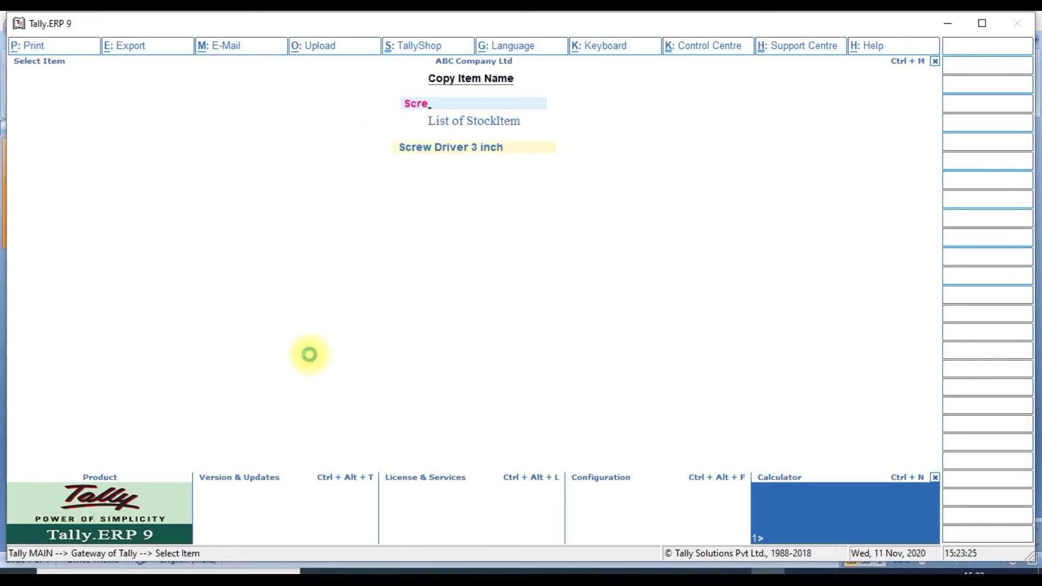
{"action": "key", "text": "Return"}
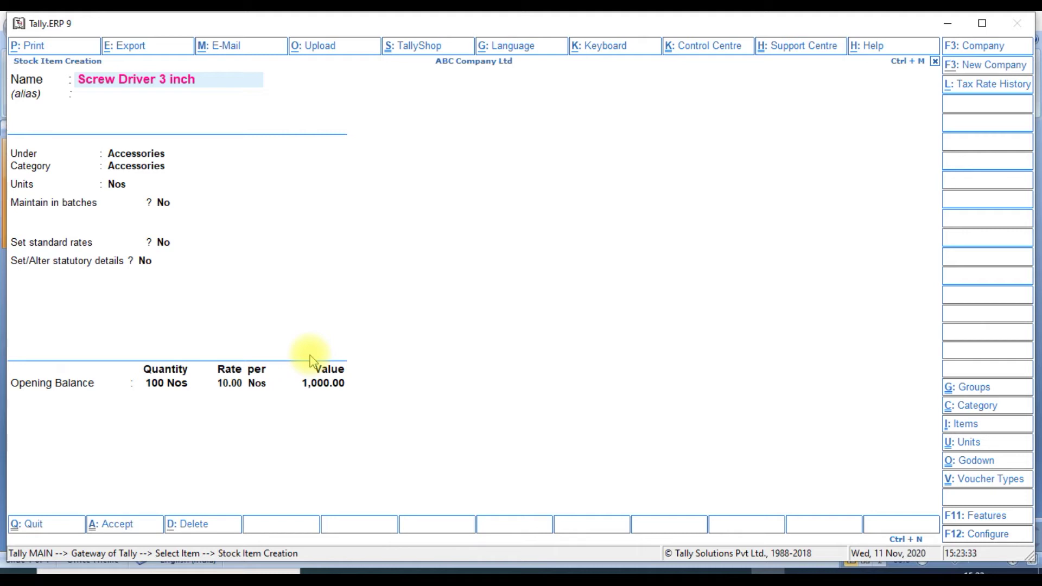
{"action": "key", "text": "BackSpace"}
{"action": "key", "text": "BackSpace"}
{"action": "key", "text": "BackSpace"}
{"action": "key", "text": "BackSpace"}
{"action": "key", "text": "BackSpace"}
{"action": "type", "text": "5 inch"}
{"action": "key", "text": "Return"}
{"action": "key", "text": "Return"}
{"action": "key", "text": "Return"}
{"action": "key", "text": "Return"}
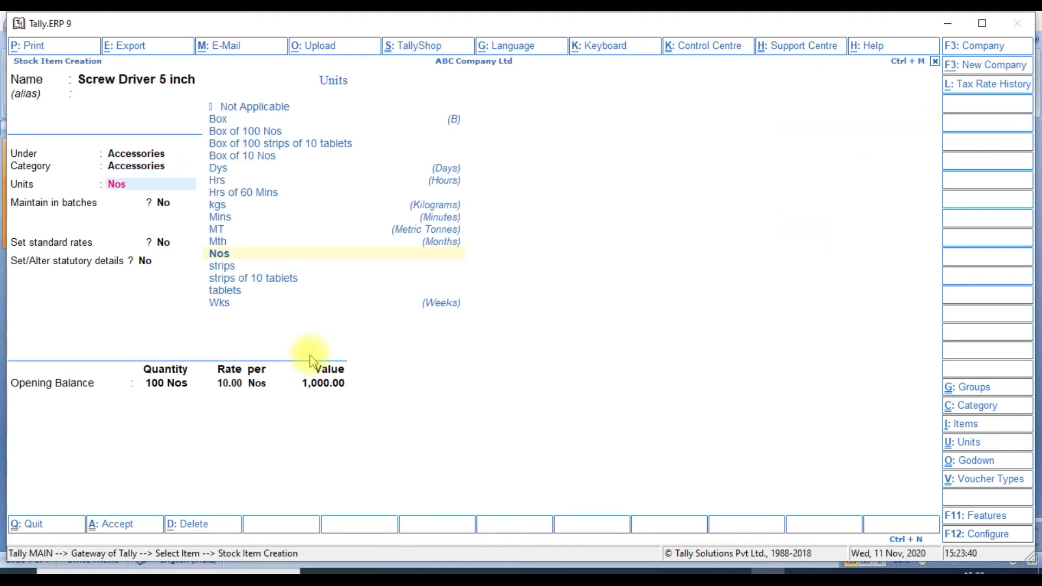
{"action": "key", "text": "ctrl+a"}
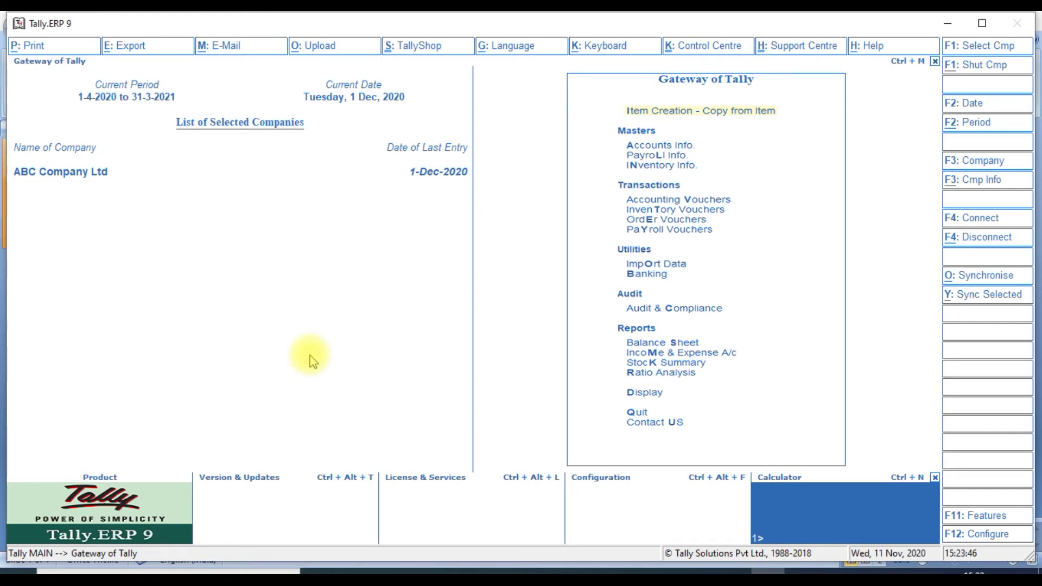
Start a new item copied from Screw Driver 5 inch via Item Creation - Copy from Item
{"action": "key", "text": "Return"}
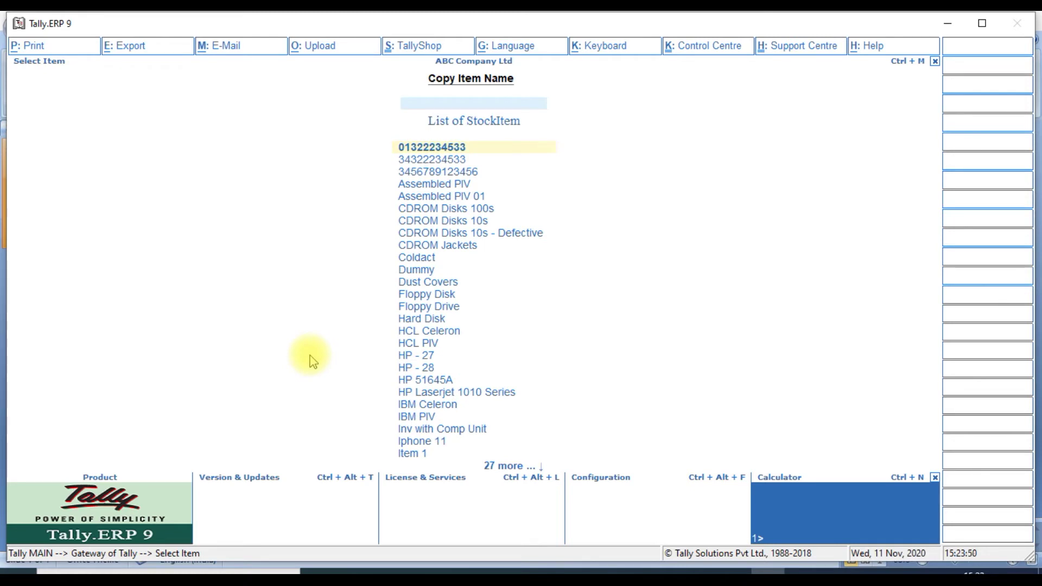
{"action": "type", "text": "Scre"}
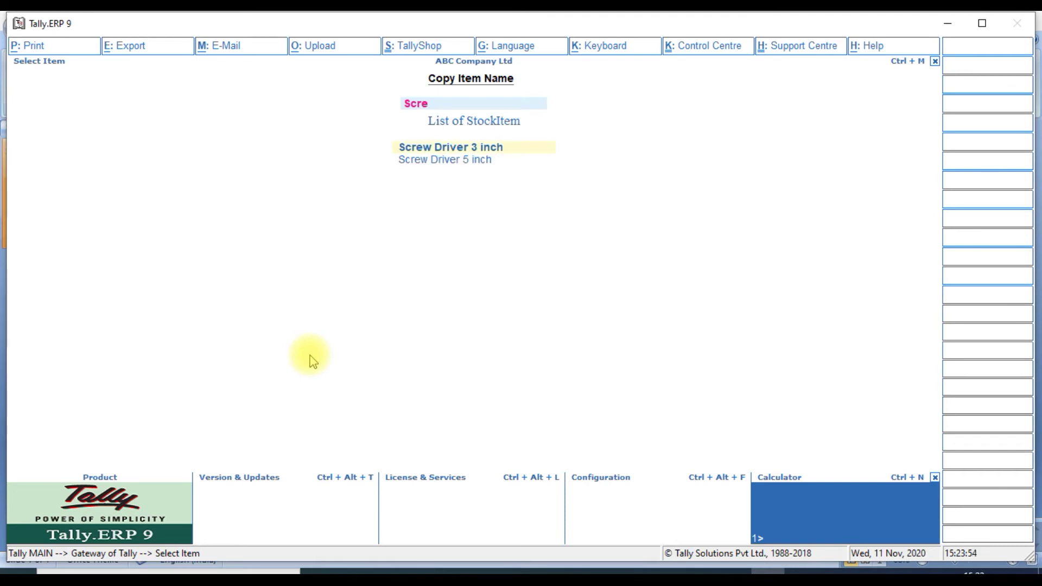
{"action": "key", "text": "Down"}
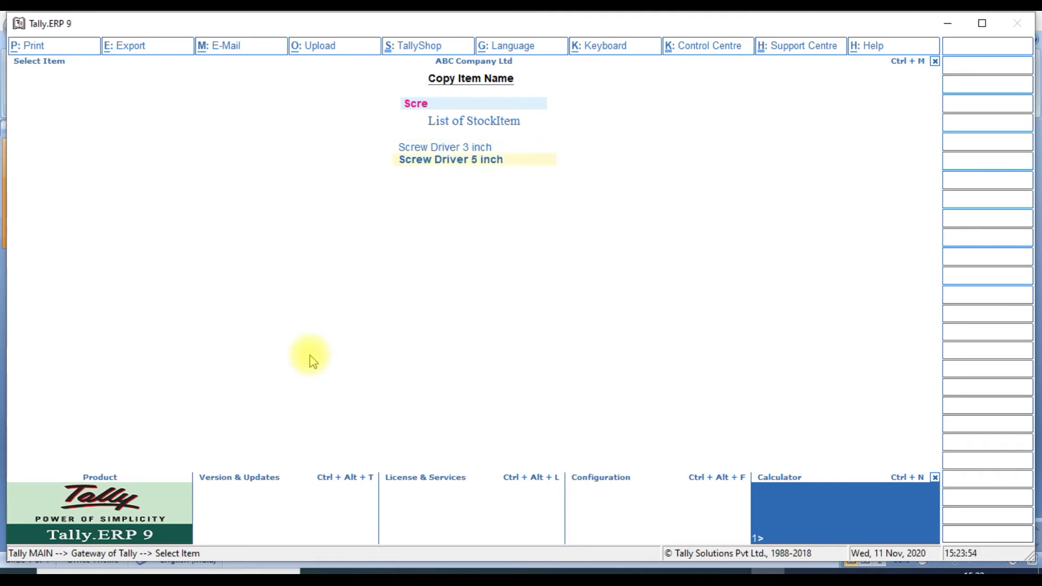
{"action": "key", "text": "Up"}
{"action": "key", "text": "Down"}
{"action": "key", "text": "Up"}
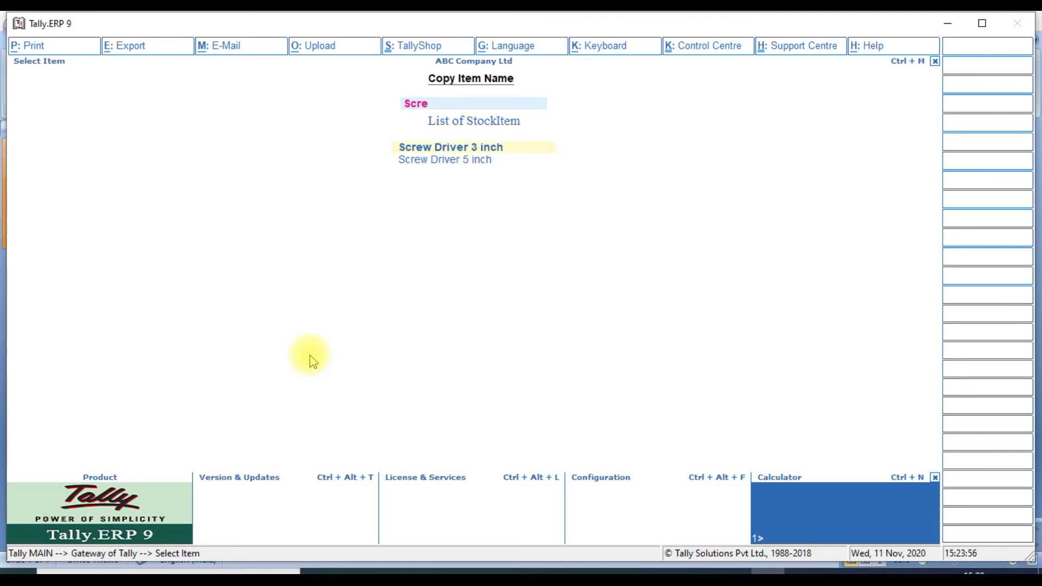
{"action": "key", "text": "Down"}
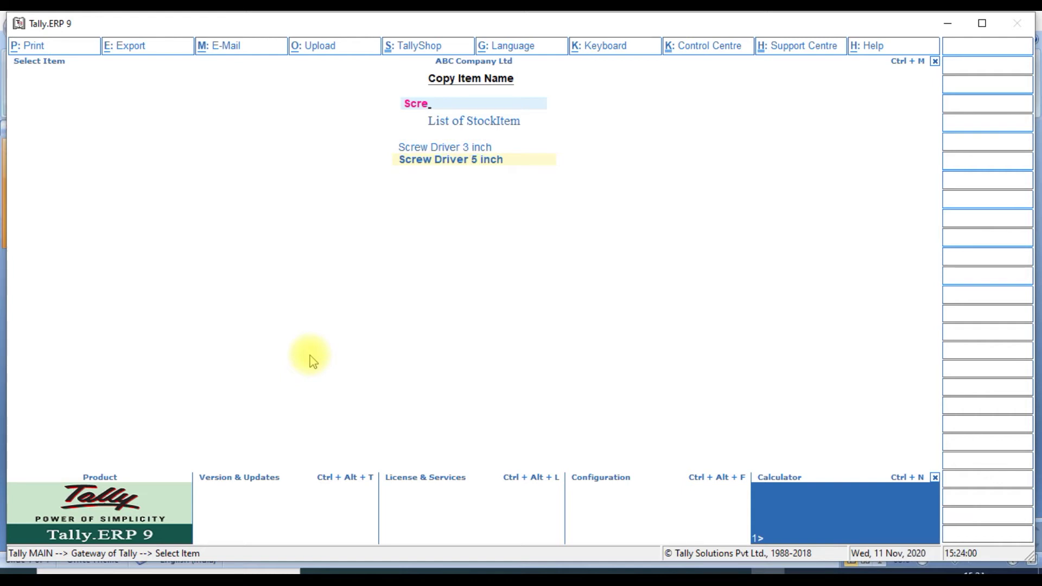
{"action": "key", "text": "Up"}
{"action": "key", "text": "Down"}
{"action": "key", "text": "Up"}
{"action": "key", "text": "Down"}
{"action": "key", "text": "Up"}
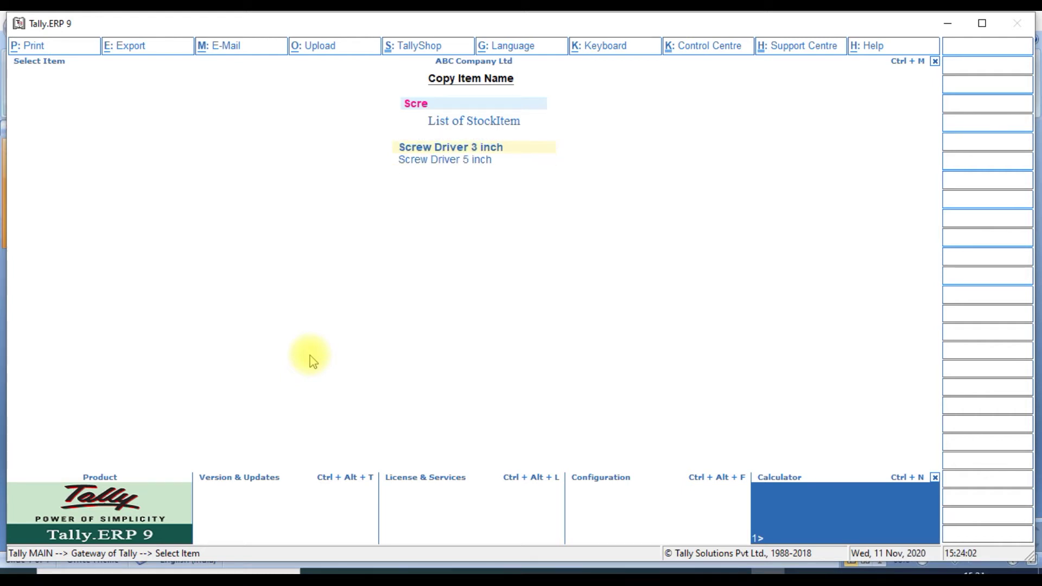
{"action": "key", "text": "Down"}
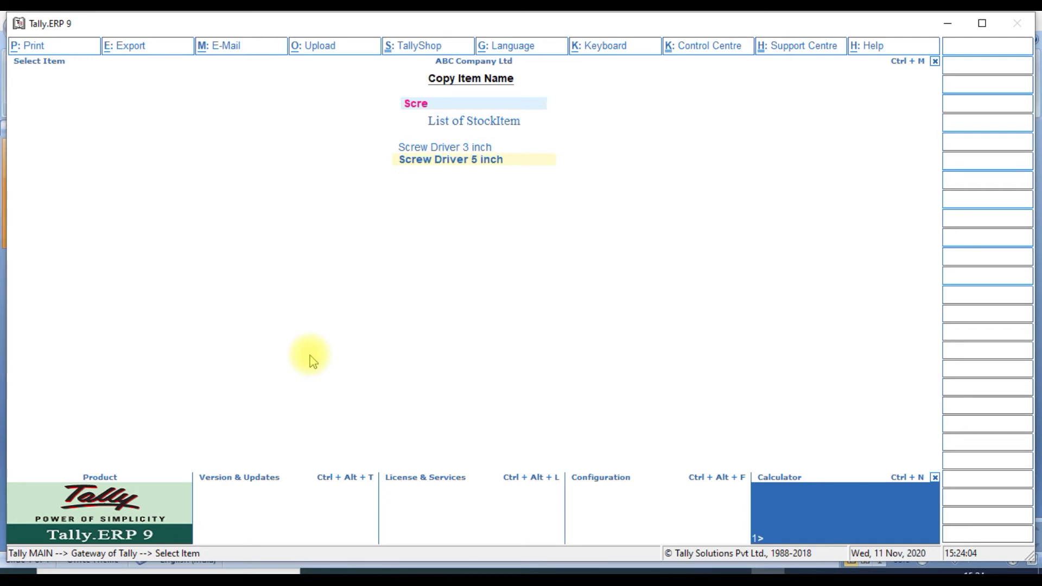
{"action": "key", "text": "Return"}
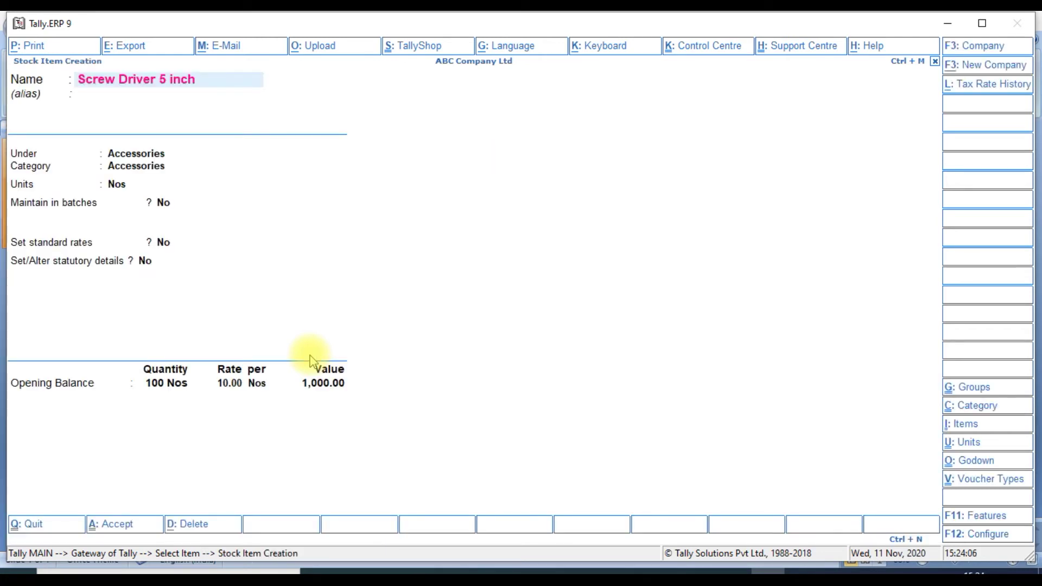
Rename the copy to Screw Driver 7 inch, keeping the copied group, category and units
{"action": "key", "text": "BackSpace"}
{"action": "key", "text": "BackSpace"}
{"action": "key", "text": "BackSpace"}
{"action": "key", "text": "BackSpace"}
{"action": "key", "text": "BackSpace"}
{"action": "key", "text": "BackSpace"}
{"action": "key", "text": "BackSpace"}
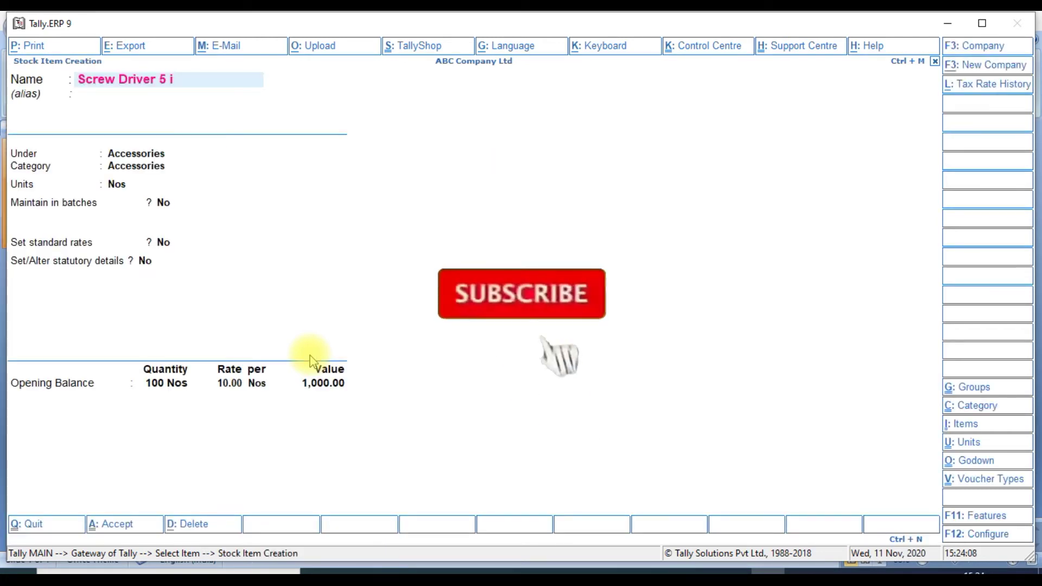
{"action": "type", "text": "7 inch"}
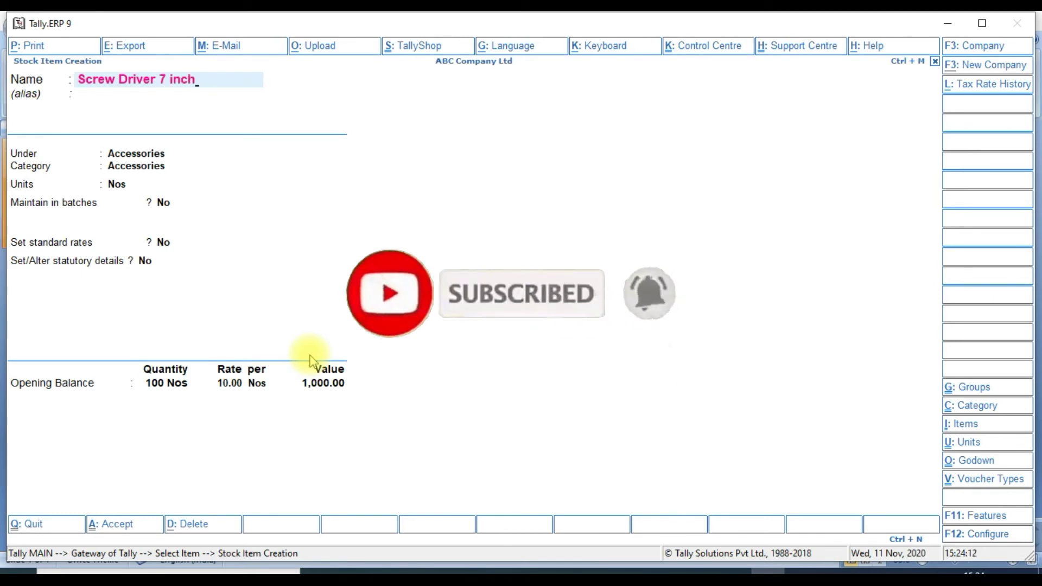
{"action": "key", "text": "Return"}
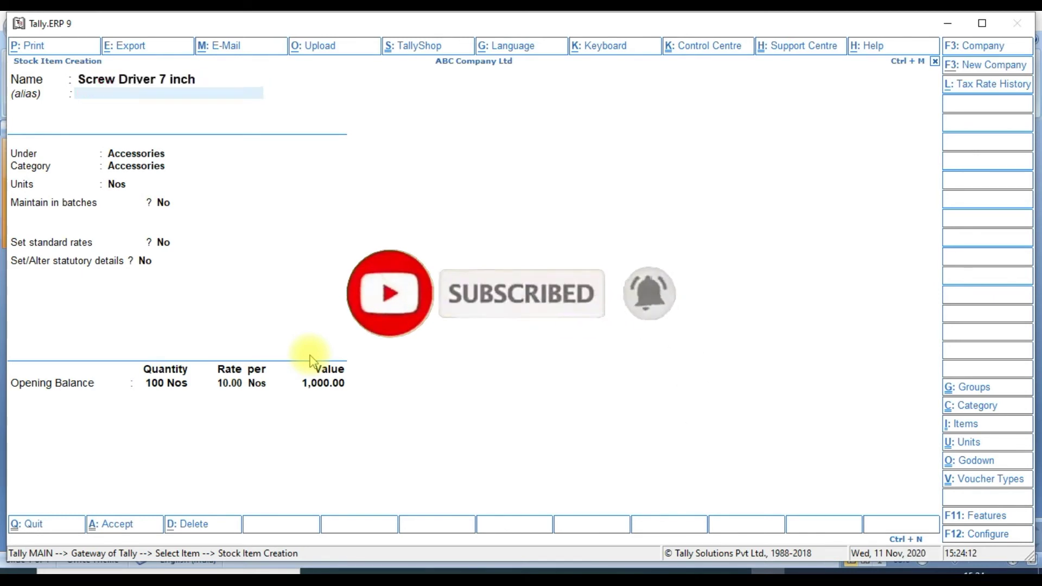
{"action": "key", "text": "Return"}
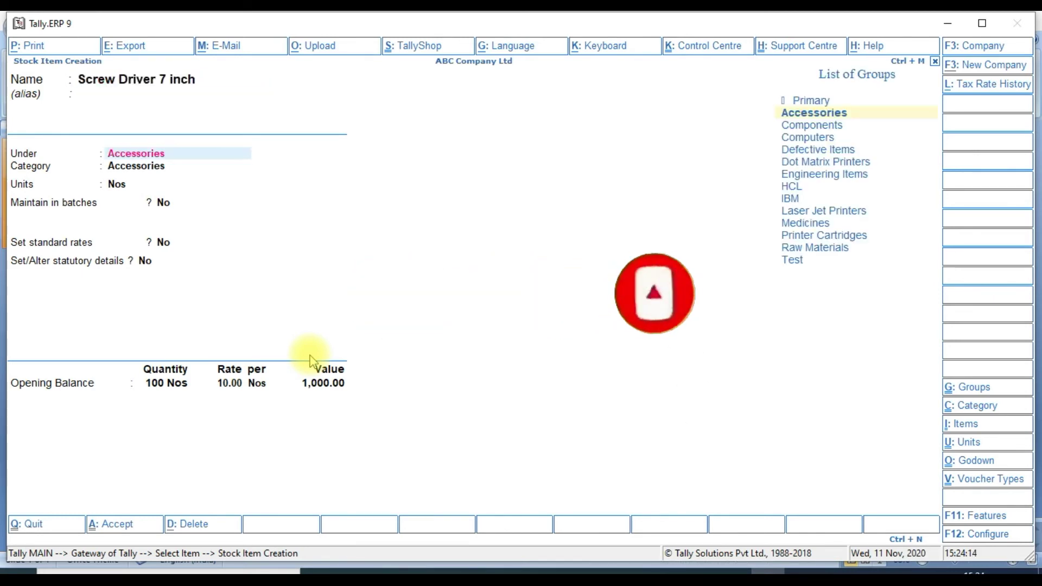
{"action": "key", "text": "Return"}
{"action": "key", "text": "Return"}
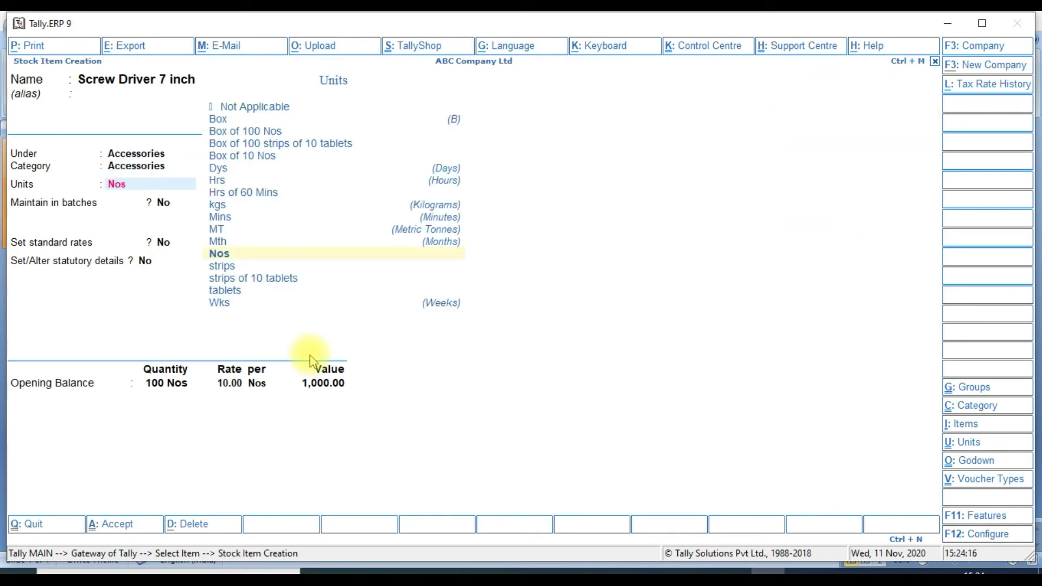
{"action": "key", "text": "Return"}
{"action": "key", "text": "Return"}
{"action": "key", "text": "Return"}
{"action": "key", "text": "Return"}
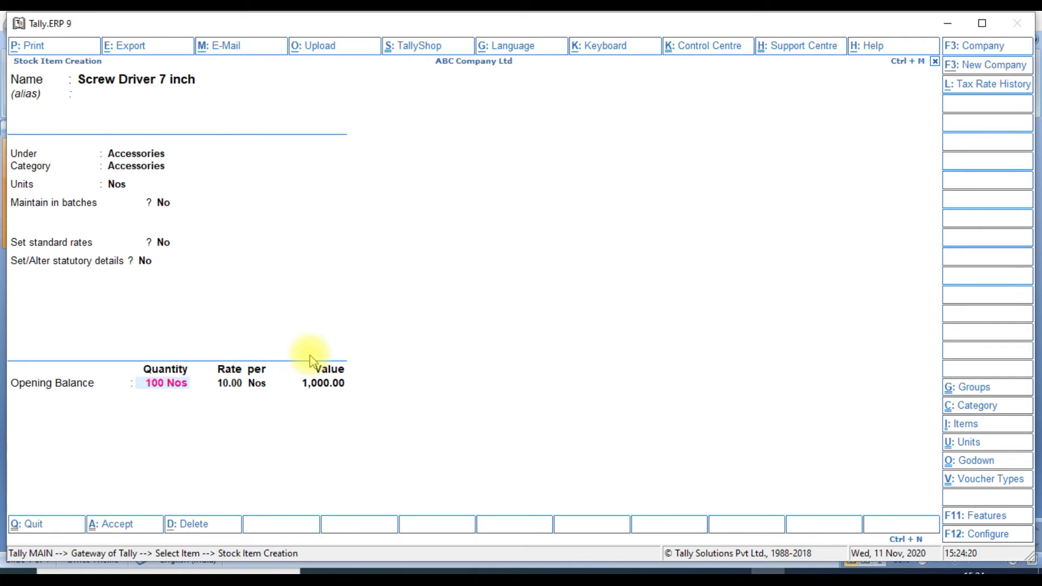
Set the opening stock to 50 Nos in Stores at 10.00, worth 500.00, and save the item
{"action": "type", "text": "50"}
{"action": "key", "text": "Return"}
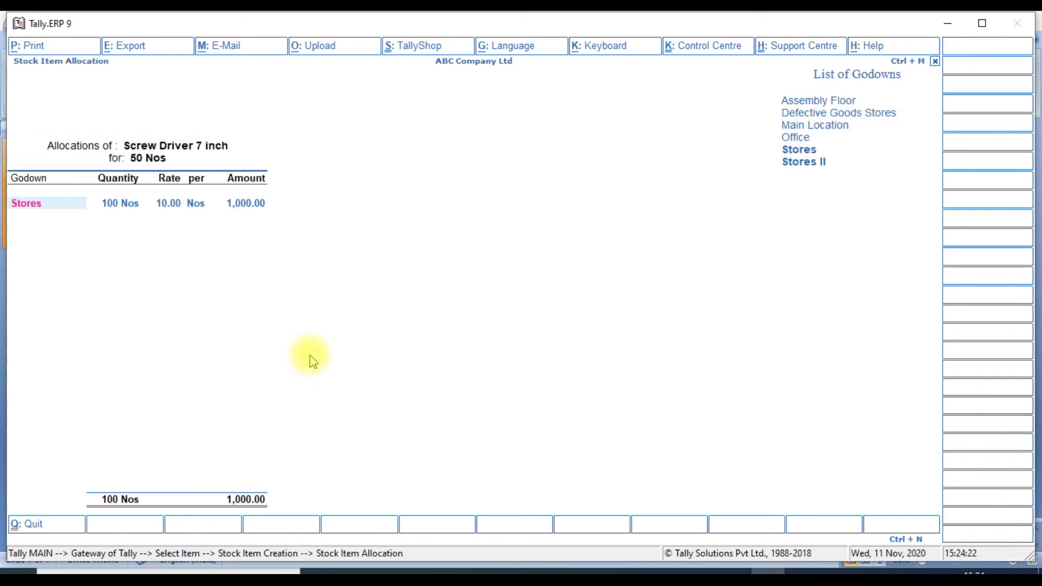
{"action": "key", "text": "Return"}
{"action": "key", "text": "Return"}
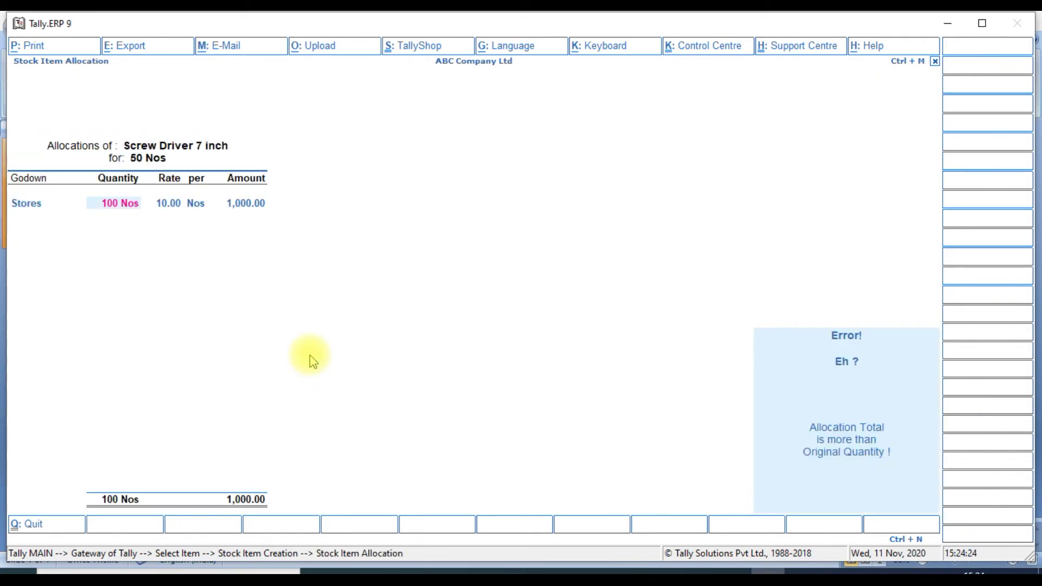
{"action": "key", "text": "Home"}
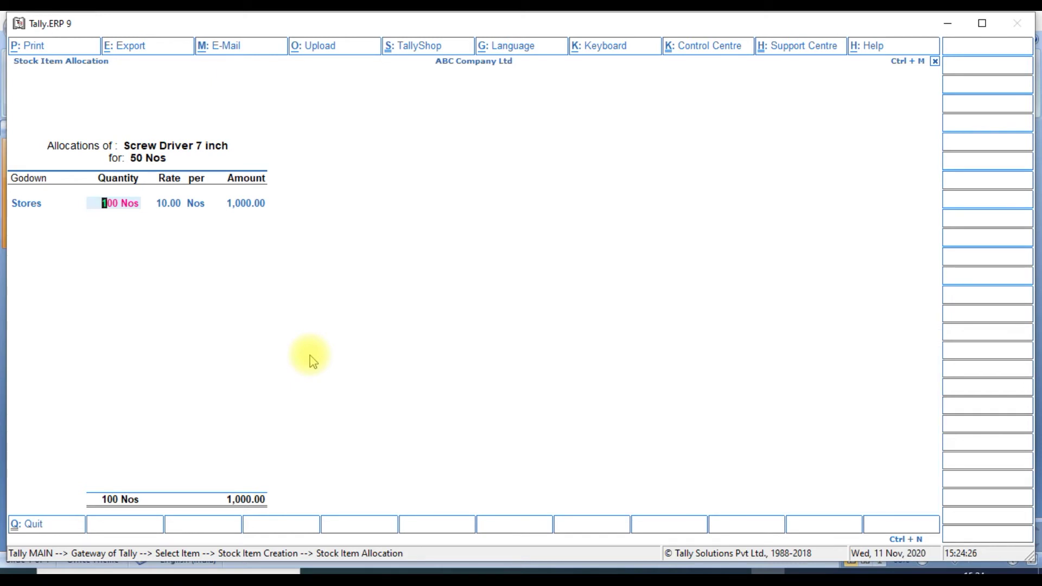
{"action": "type", "text": "5"}
{"action": "key", "text": "Delete"}
{"action": "key", "text": "Return"}
{"action": "key", "text": "Return"}
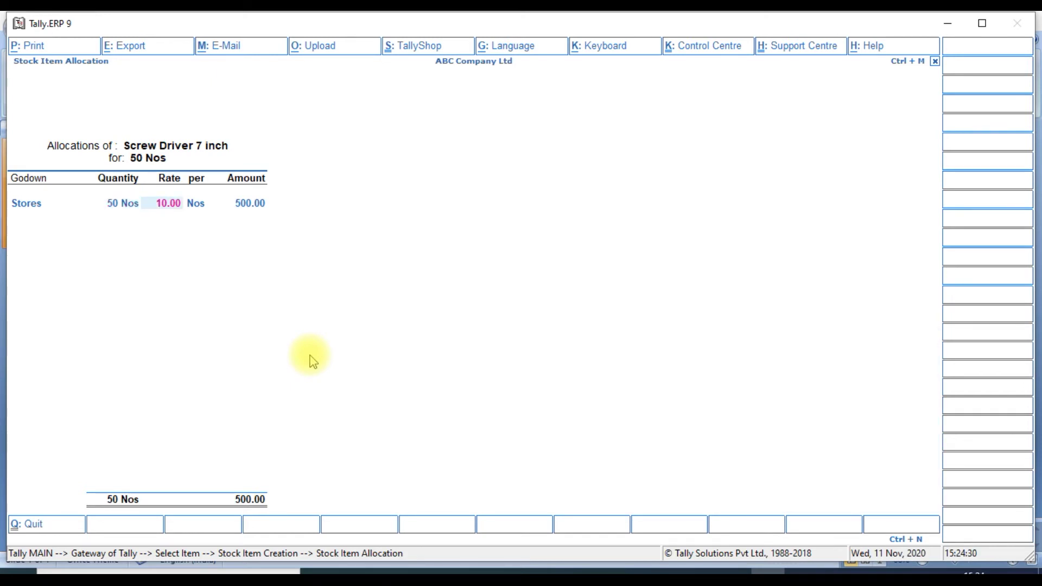
{"action": "key", "text": "Return"}
{"action": "key", "text": "Return"}
{"action": "key", "text": "Return"}
{"action": "key", "text": "Return"}
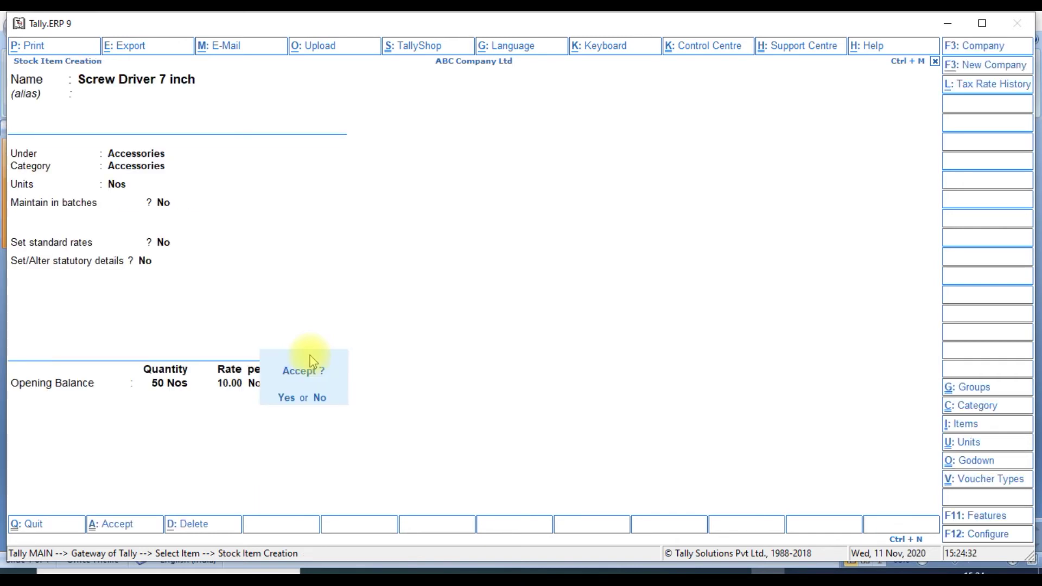
{"action": "key", "text": "Return"}
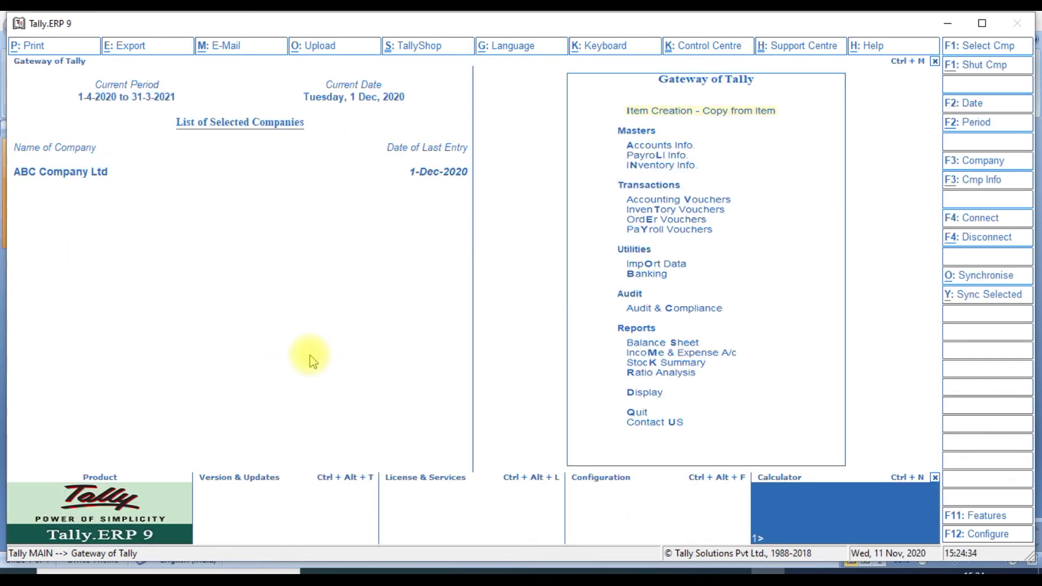
{"action": "key", "text": "Return"}
{"action": "type", "text": "Scre"}
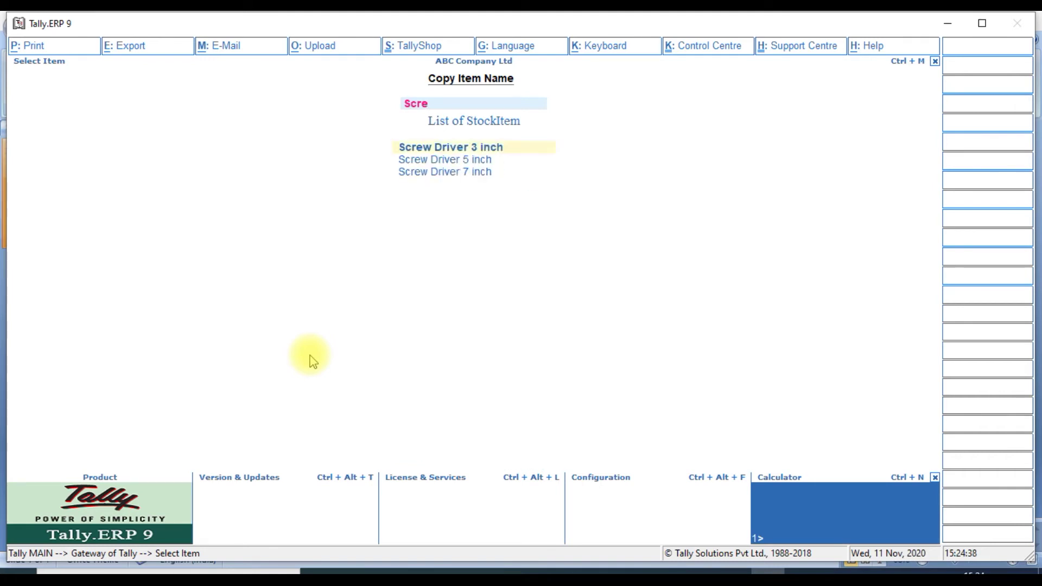
{"action": "key", "text": "Up"}
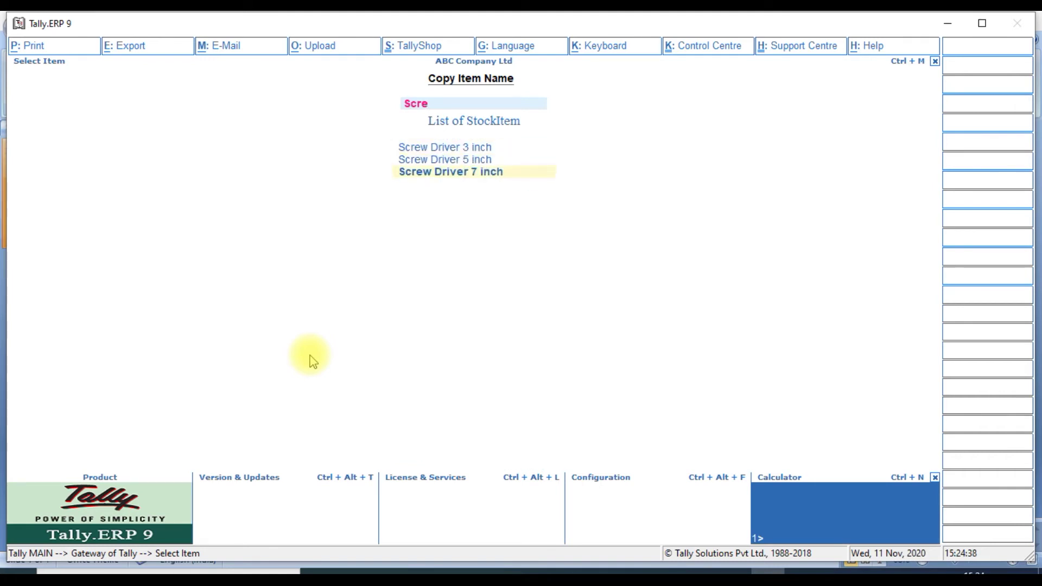
{"action": "key", "text": "Down"}
{"action": "key", "text": "Up"}
{"action": "key", "text": "Up"}
{"action": "key", "text": "Up"}
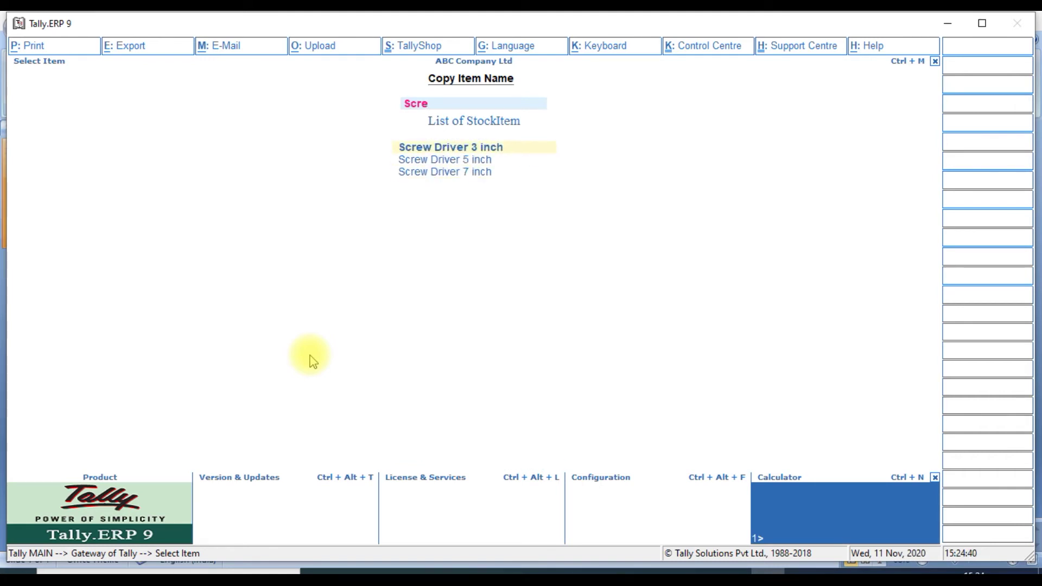
{"action": "key", "text": "Down"}
{"action": "key", "text": "Down"}
{"action": "key", "text": "Down"}
{"action": "key", "text": "BackSpace"}
{"action": "key", "text": "BackSpace"}
{"action": "key", "text": "BackSpace"}
{"action": "key", "text": "BackSpace"}
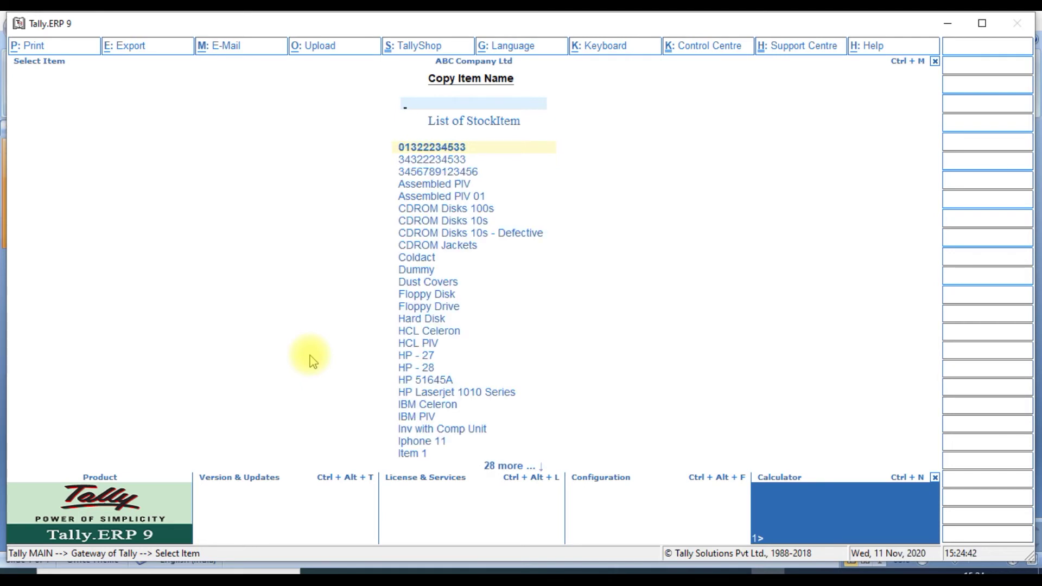
{"action": "key", "text": "Escape"}
{"action": "key", "text": "Down"}
{"action": "key", "text": "Down"}
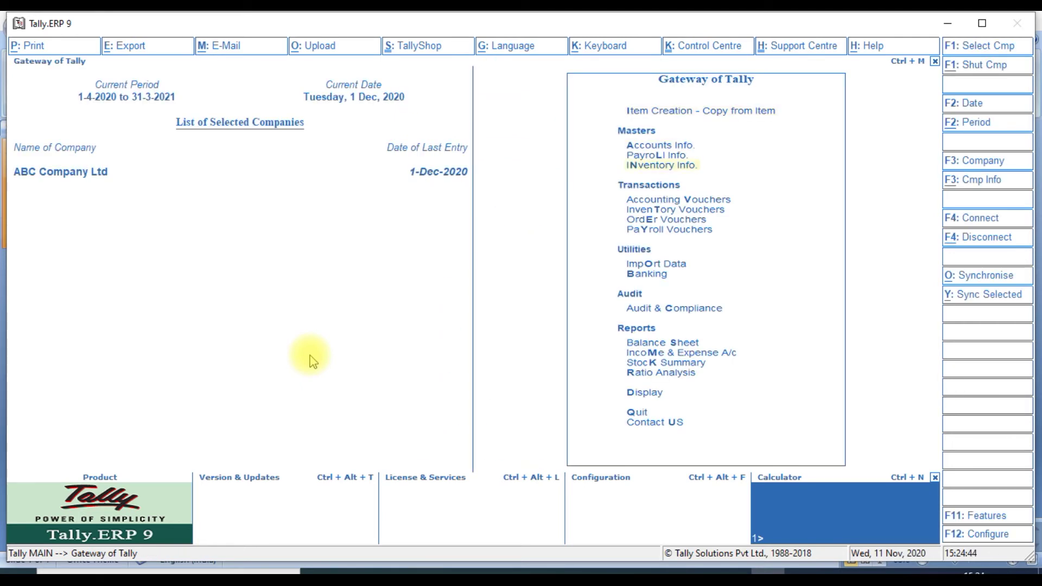
{"action": "key", "text": "Return"}
{"action": "key", "text": "Return"}
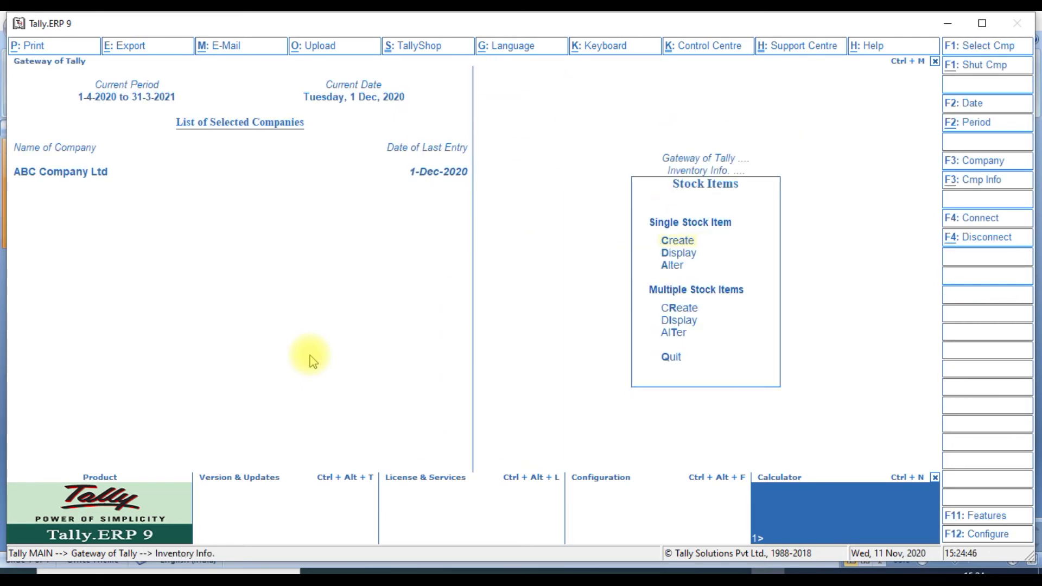
{"action": "key", "text": "c"}
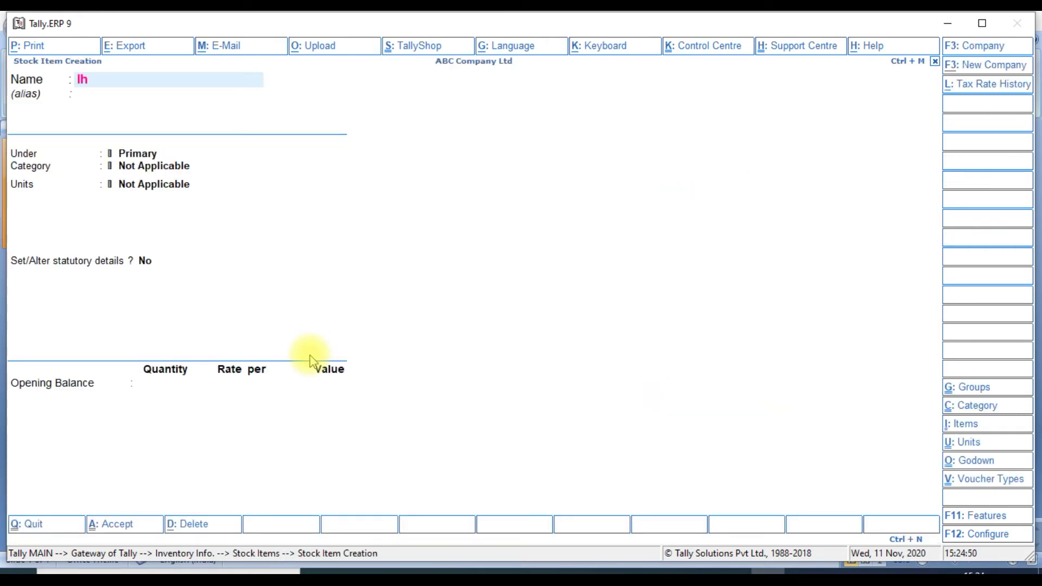
{"action": "key", "text": "Escape"}
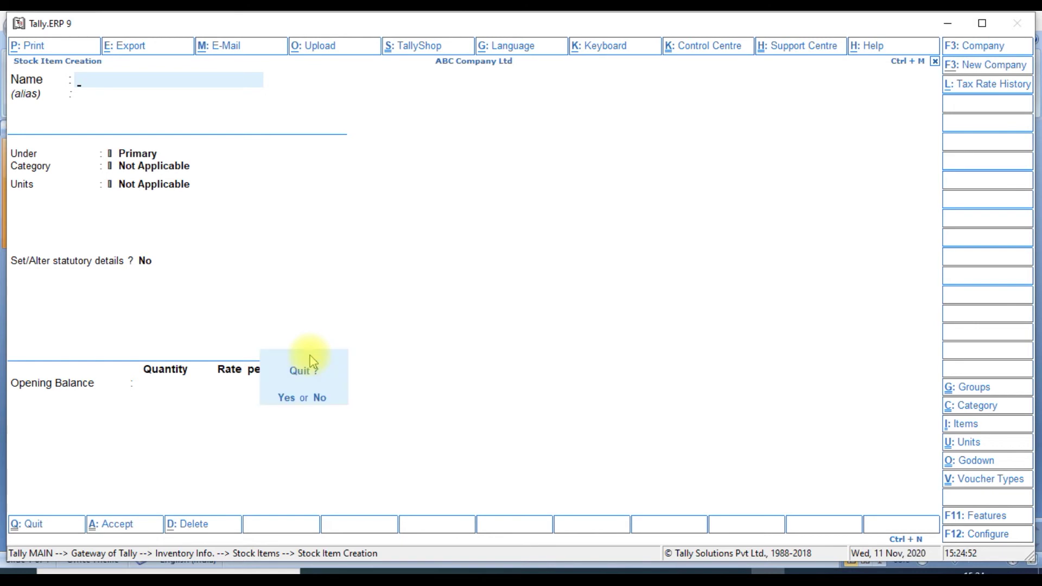
{"action": "key", "text": "Return"}
{"action": "type", "text": "d"}
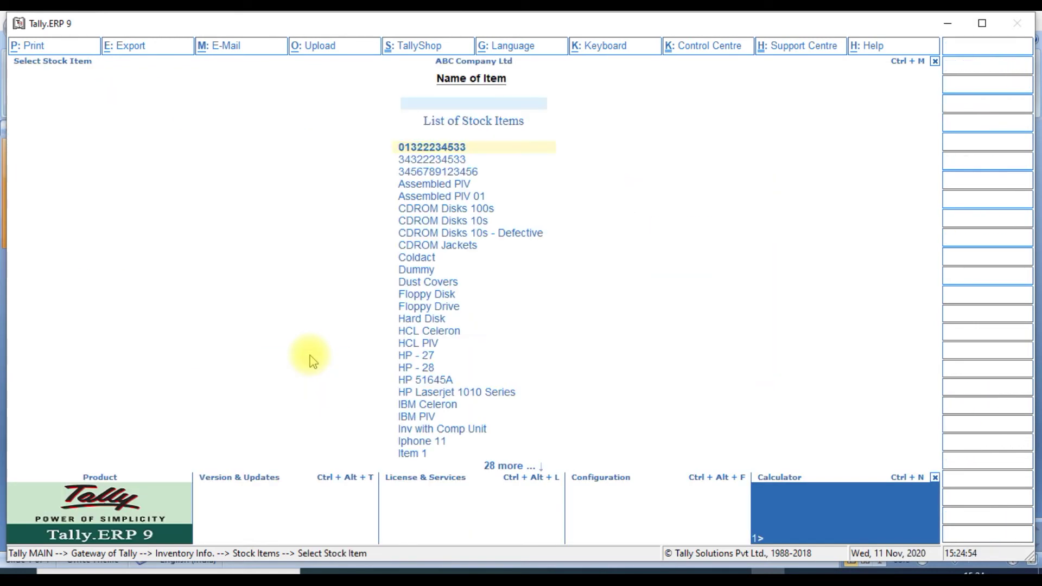
{"action": "type", "text": "Iph"}
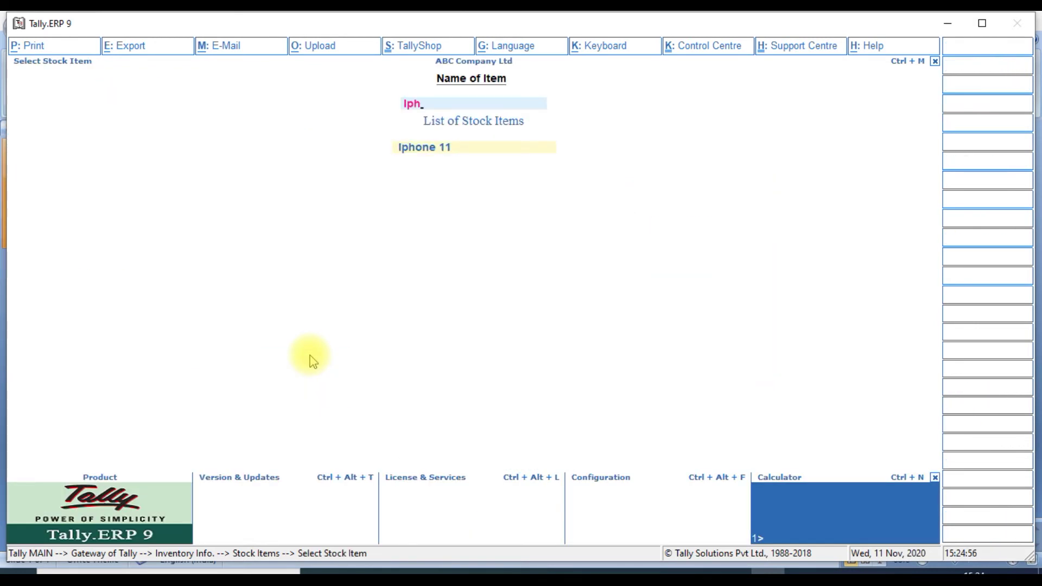
{"action": "key", "text": "BackSpace"}
{"action": "key", "text": "BackSpace"}
{"action": "key", "text": "BackSpace"}
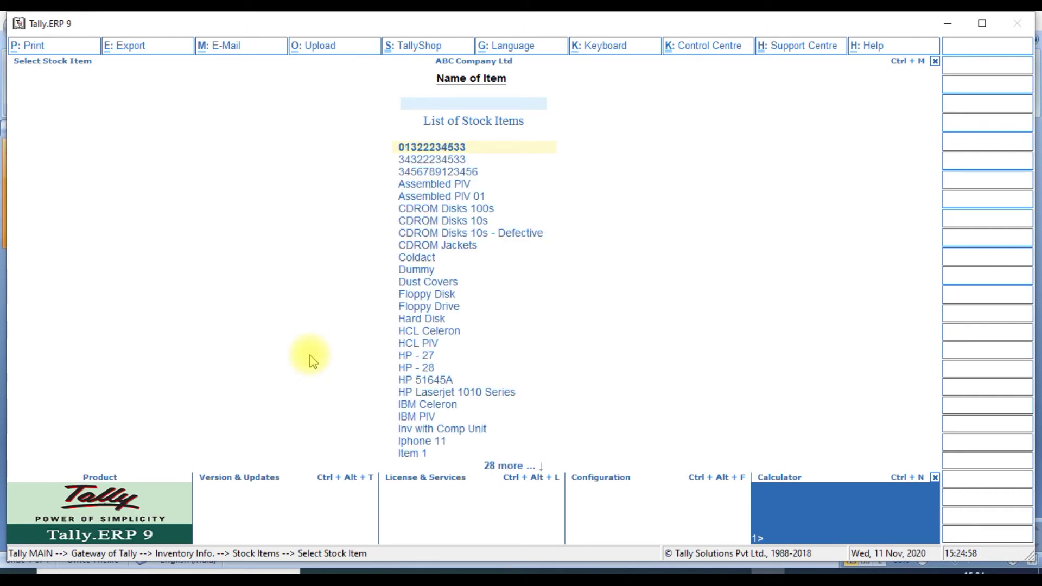
{"action": "key", "text": "Escape"}
{"action": "key", "text": "Escape"}
{"action": "key", "text": "Escape"}
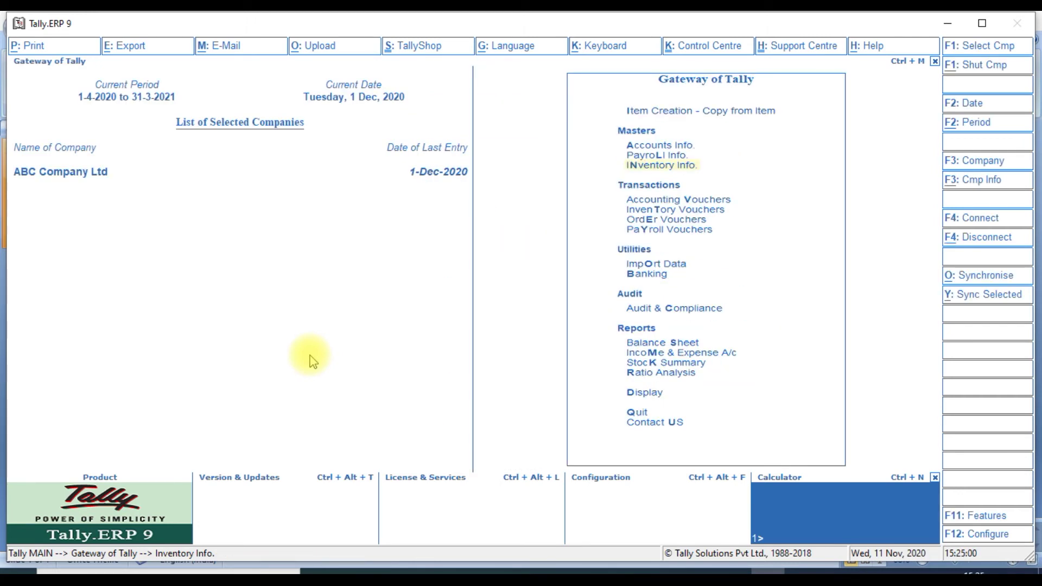
{"action": "key", "text": "Up"}
{"action": "key", "text": "Up"}
Copy Iphone 11 into a new item renamed Iphone 12, keeping its other details
{"action": "key", "text": "Return"}
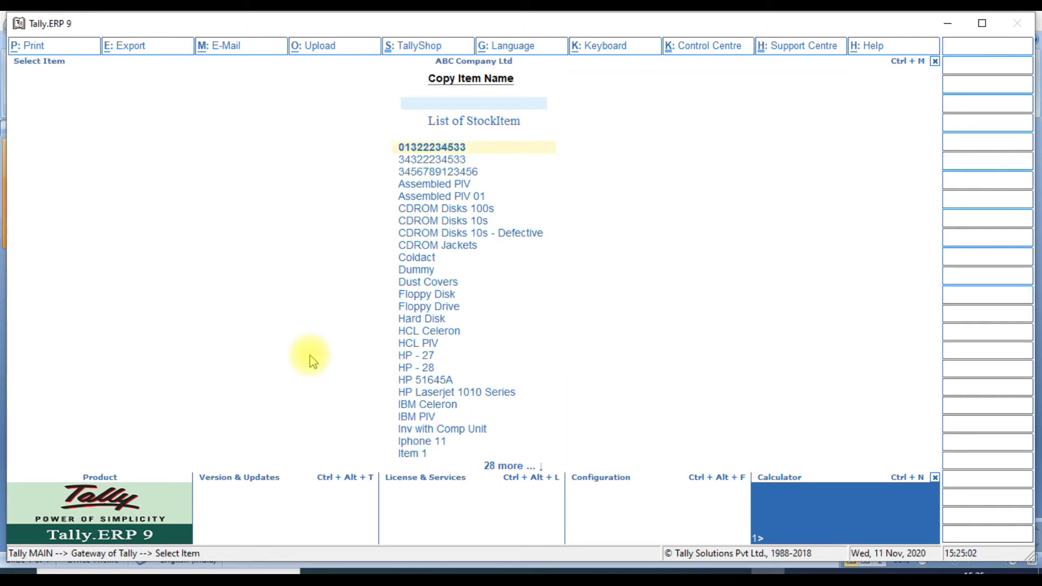
{"action": "type", "text": "Iph"}
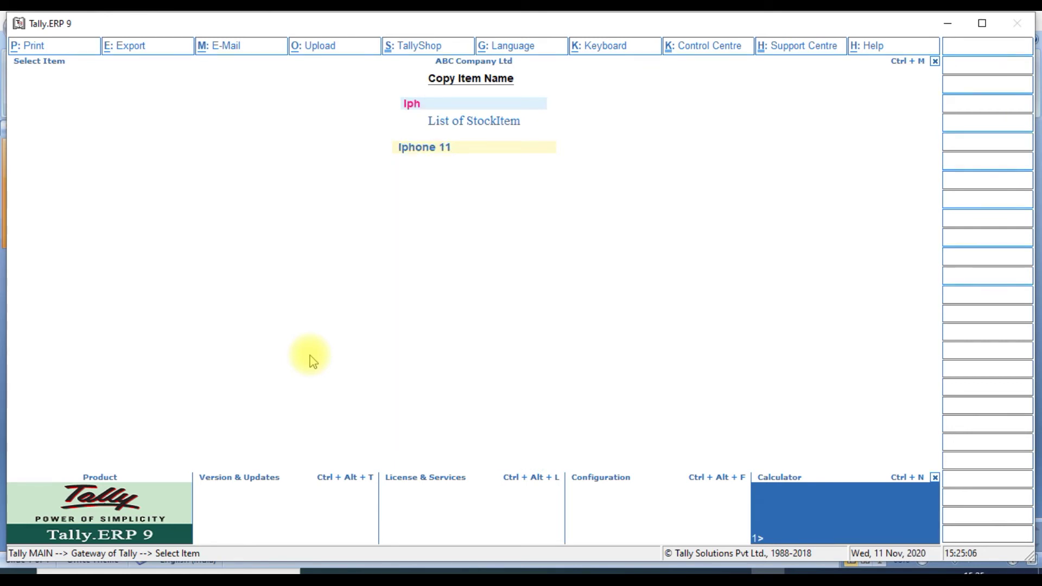
{"action": "key", "text": "Return"}
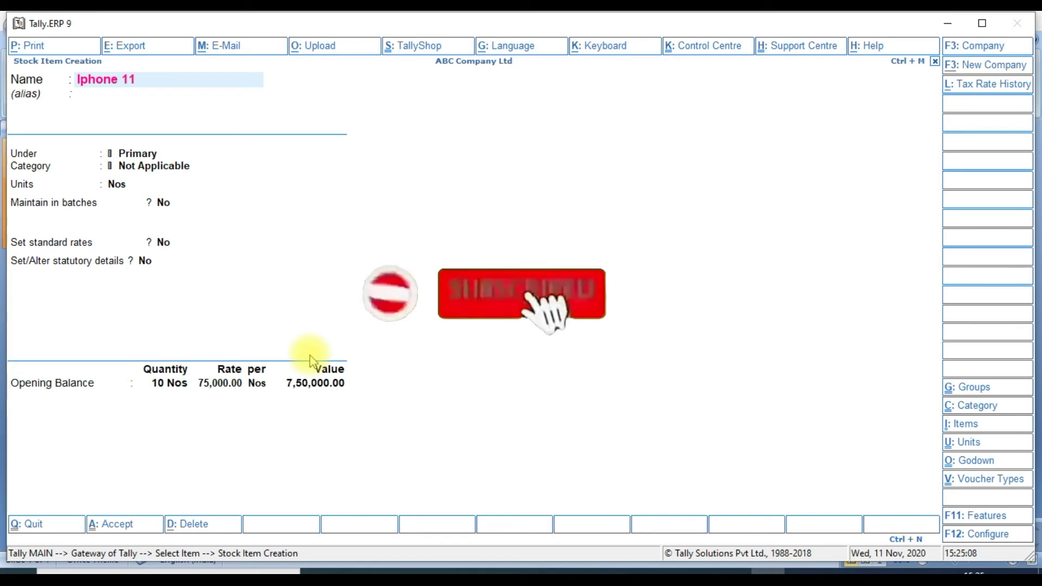
{"action": "key", "text": "BackSpace"}
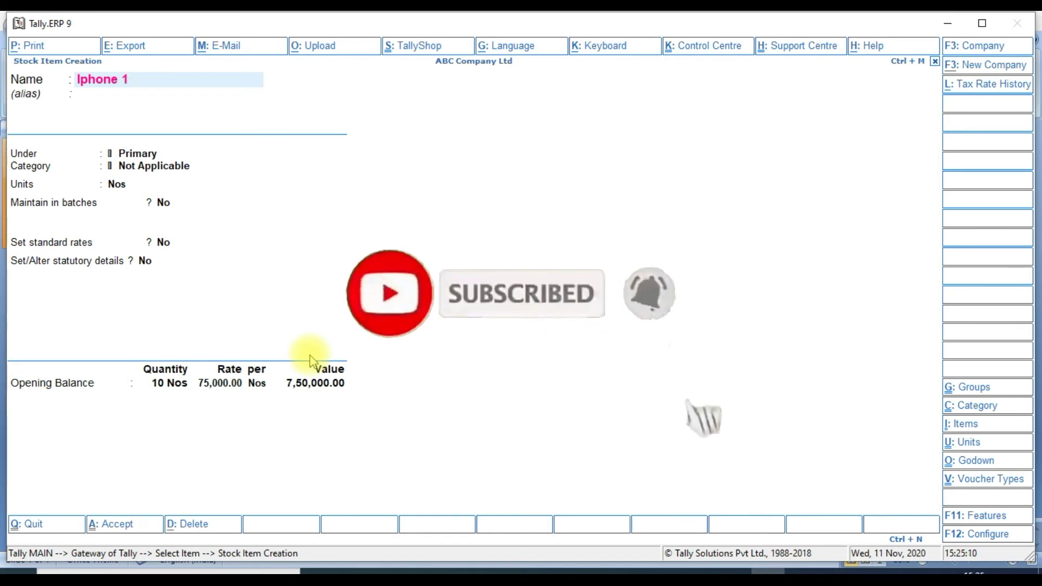
{"action": "type", "text": "2"}
{"action": "key", "text": "Return"}
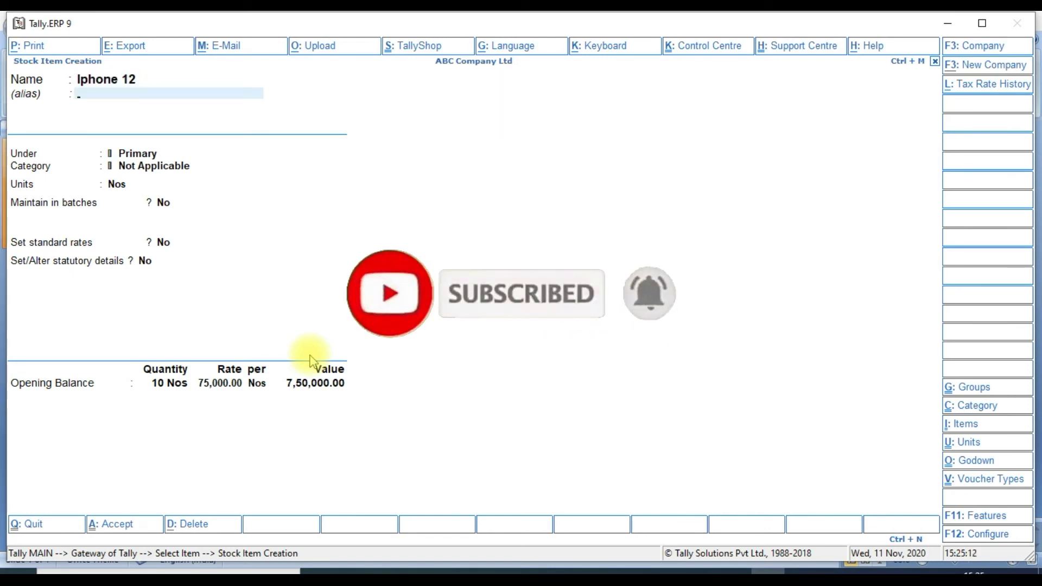
{"action": "key", "text": "Return"}
{"action": "key", "text": "Return"}
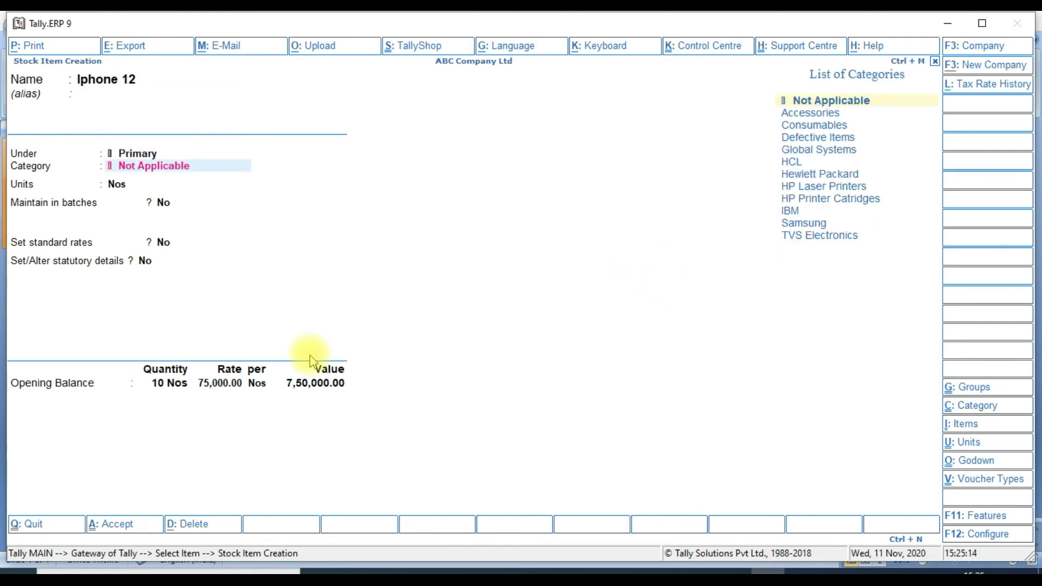
{"action": "key", "text": "Return"}
{"action": "key", "text": "Return"}
{"action": "key", "text": "Return"}
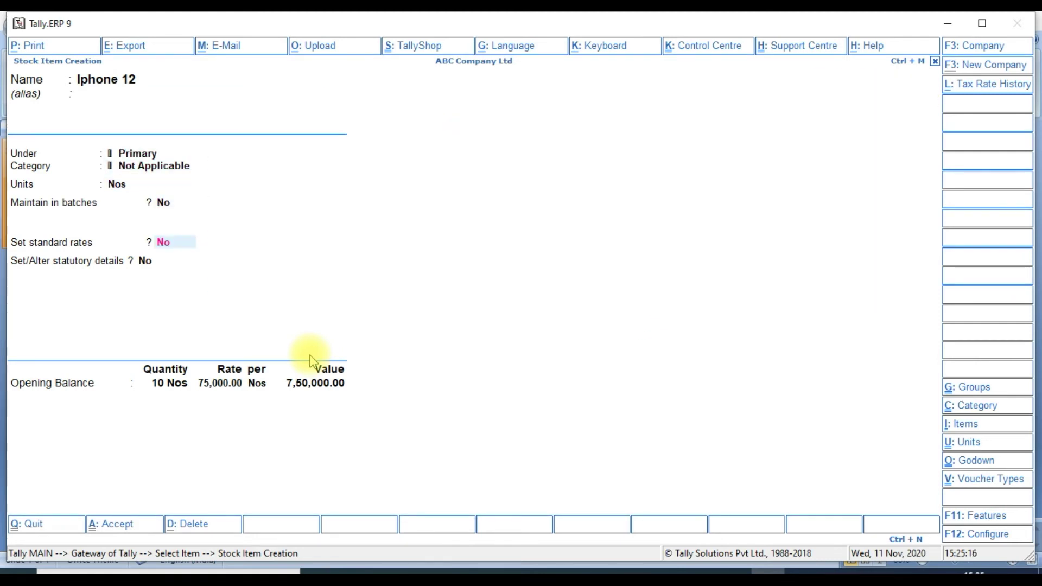
Turn on standard rates with cost 90,000.00 and selling price 95,000.00 per Nos
{"action": "key", "text": "y"}
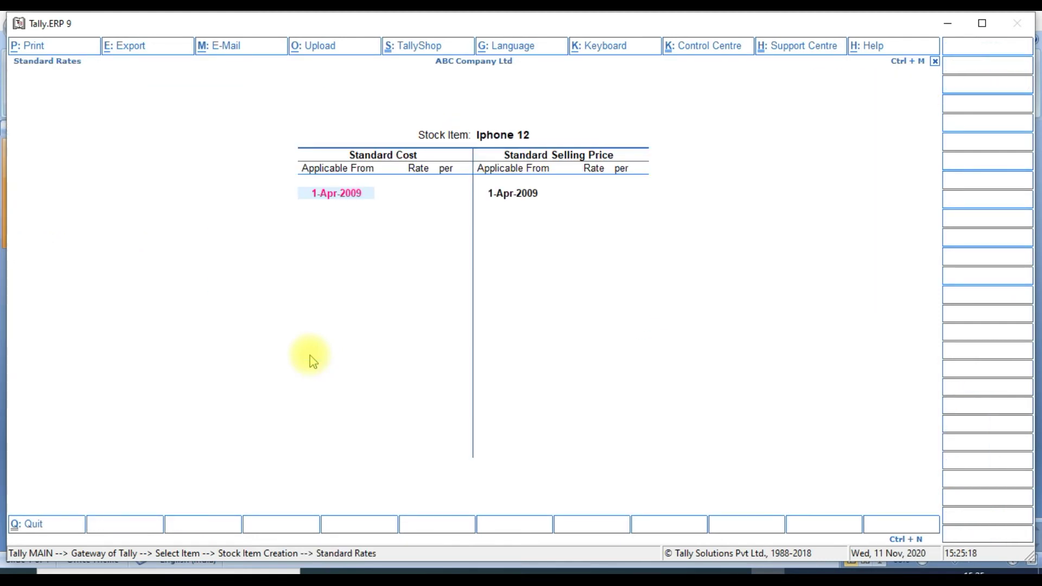
{"action": "key", "text": "Return"}
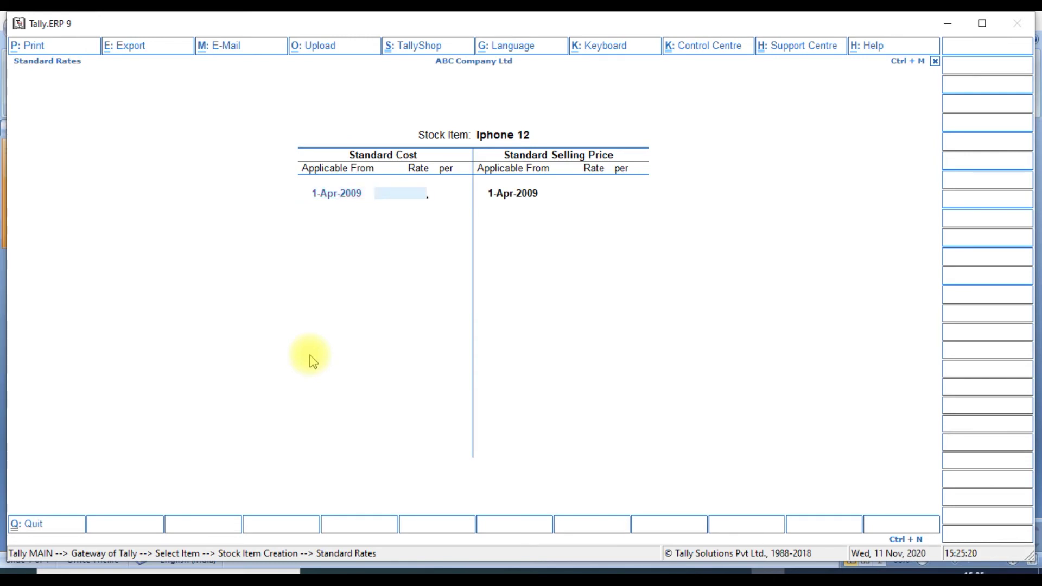
{"action": "type", "text": "90000"}
{"action": "key", "text": "Return"}
{"action": "key", "text": "Return"}
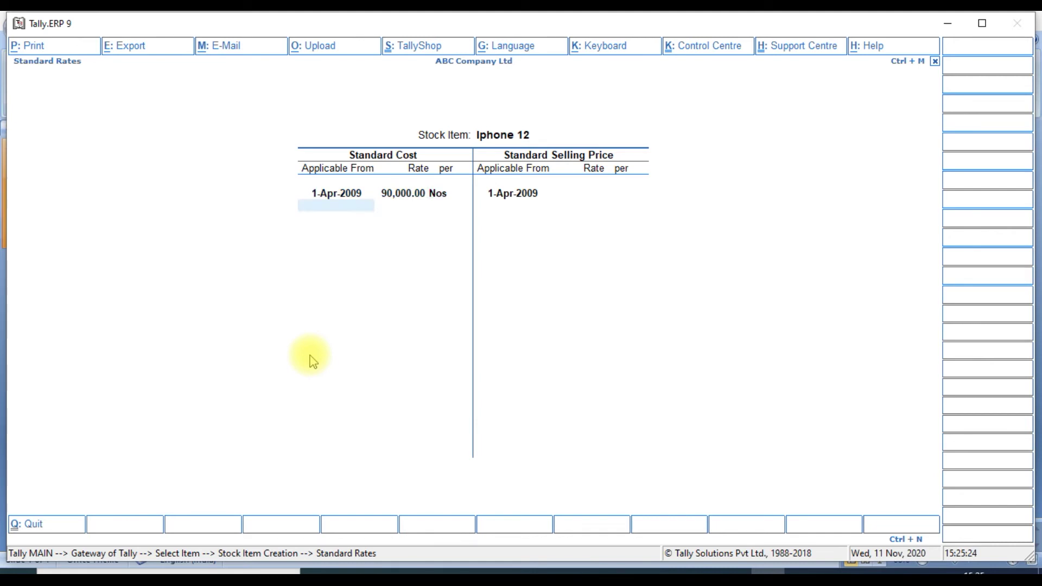
{"action": "key", "text": "Return"}
{"action": "key", "text": "Return"}
{"action": "type", "text": "95000"}
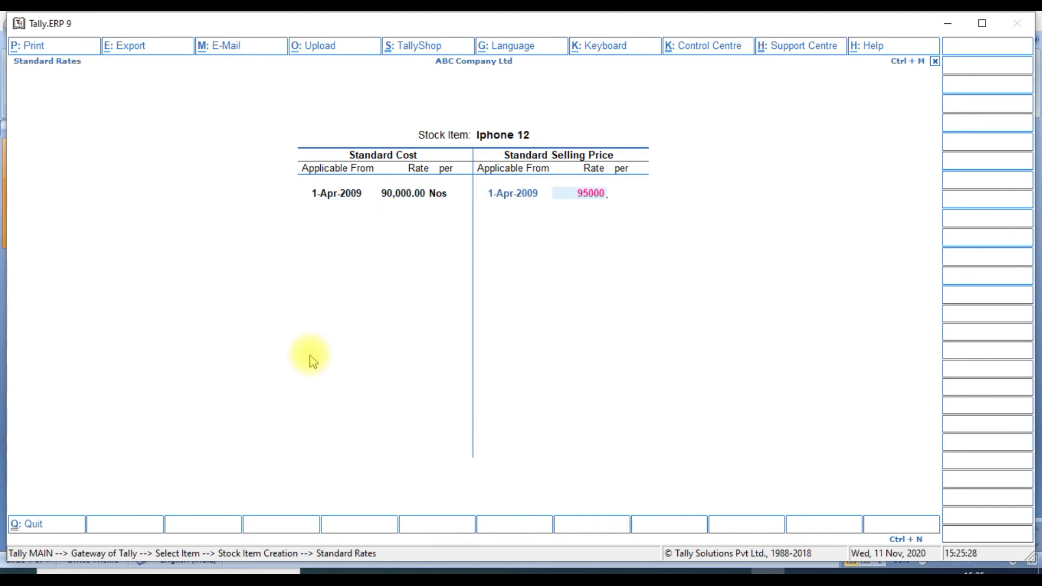
{"action": "key", "text": "Return"}
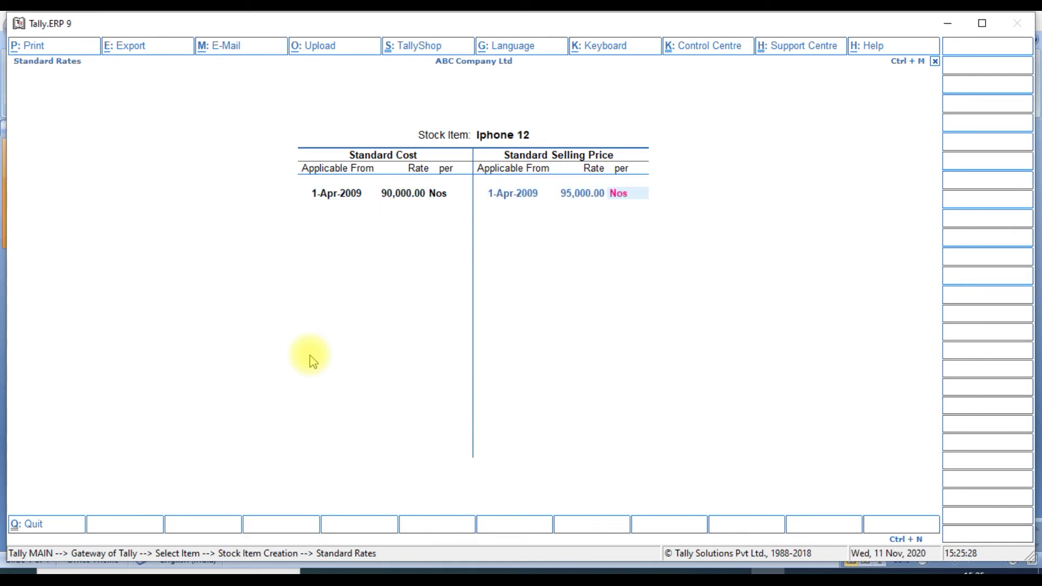
{"action": "key", "text": "Return"}
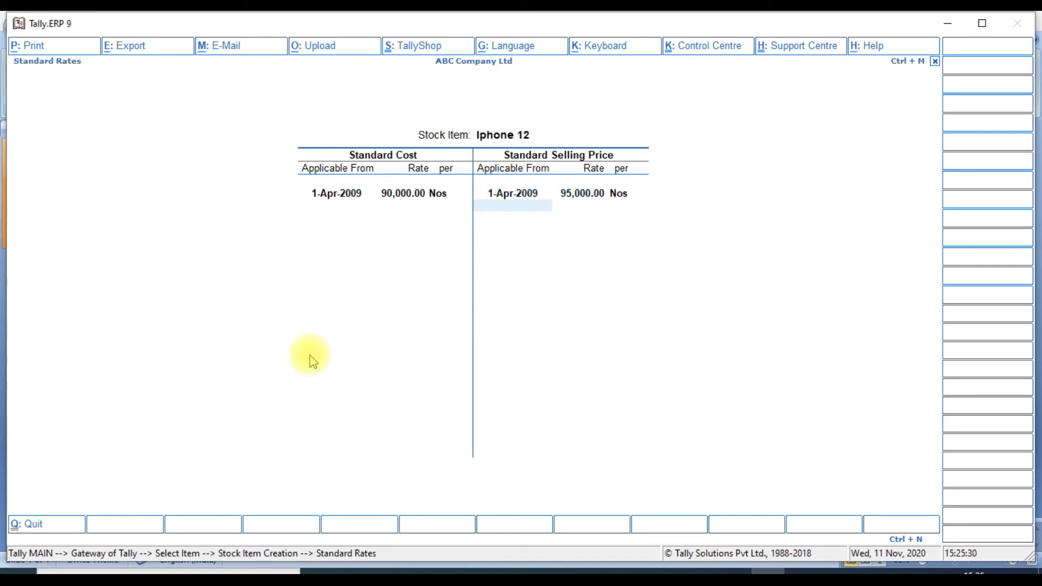
{"action": "key", "text": "Return"}
{"action": "key", "text": "Return"}
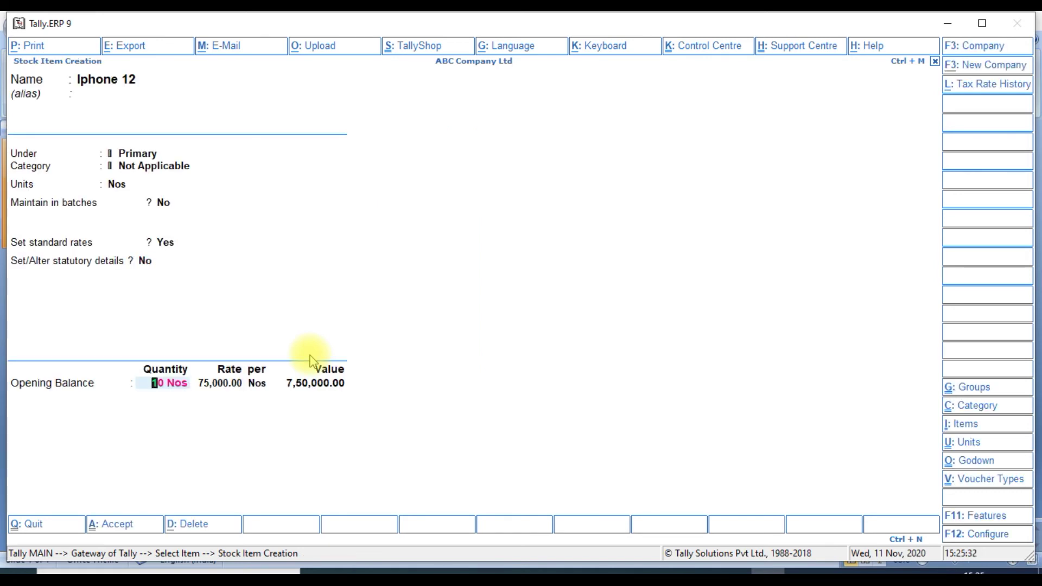
Give Iphone 12 an opening balance of 50 Nos at 90,000 in Main Location and accept it
{"action": "type", "text": "50"}
{"action": "key", "text": "Return"}
{"action": "key", "text": "Return"}
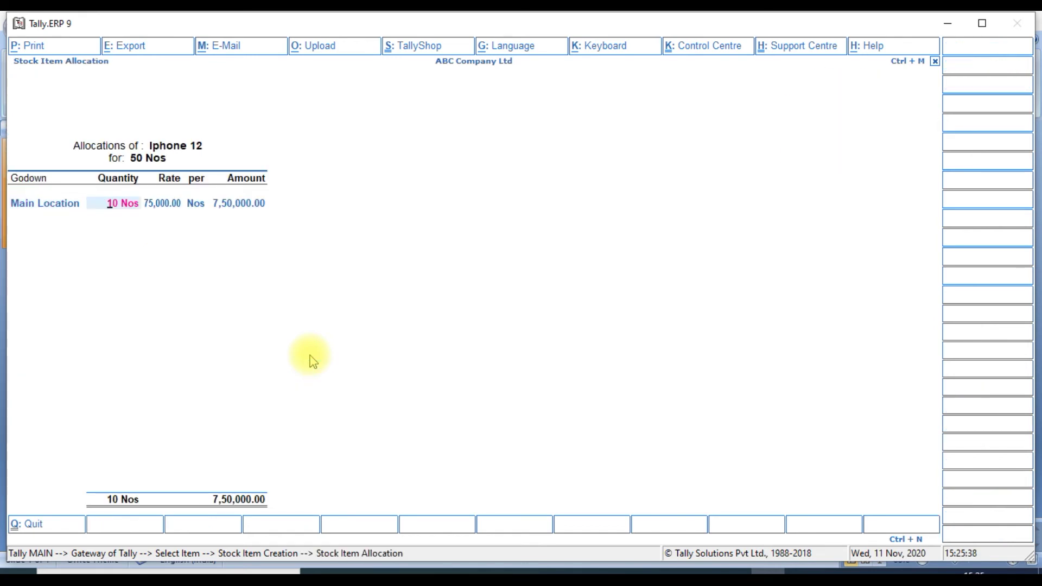
{"action": "type", "text": "50"}
{"action": "key", "text": "Return"}
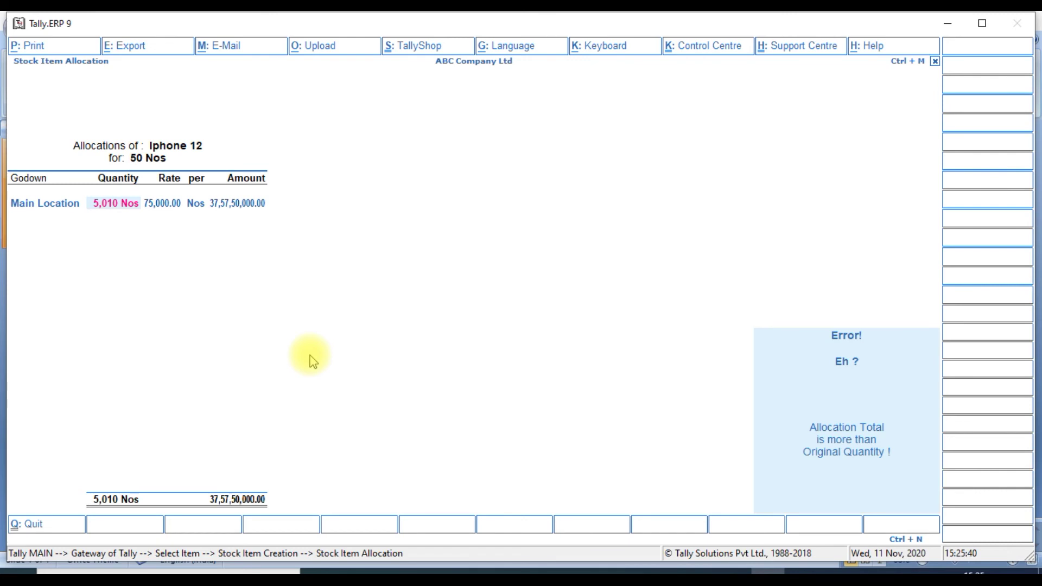
{"action": "key", "text": "BackSpace"}
{"action": "type", "text": "50"}
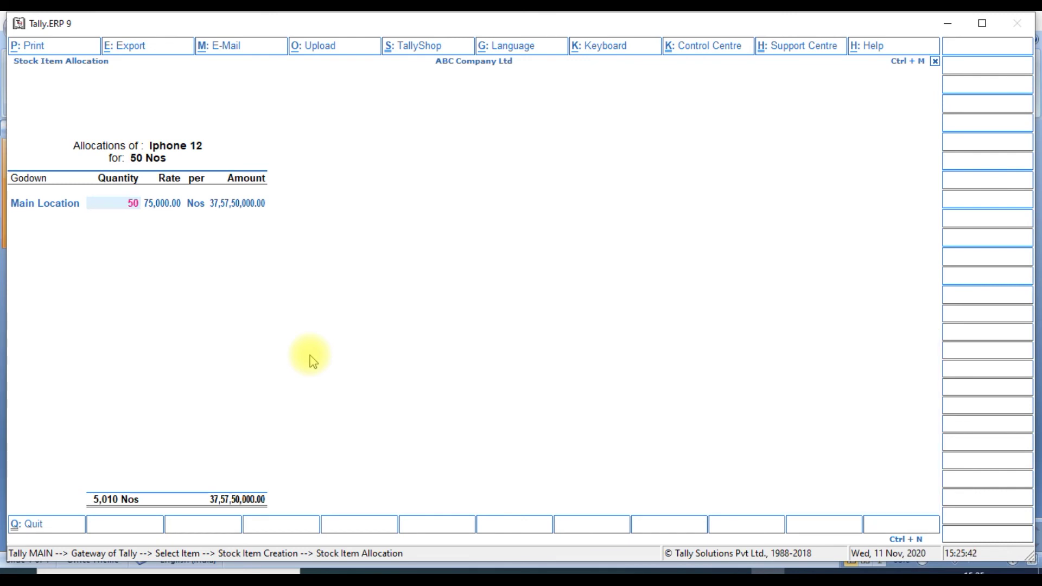
{"action": "key", "text": "Return"}
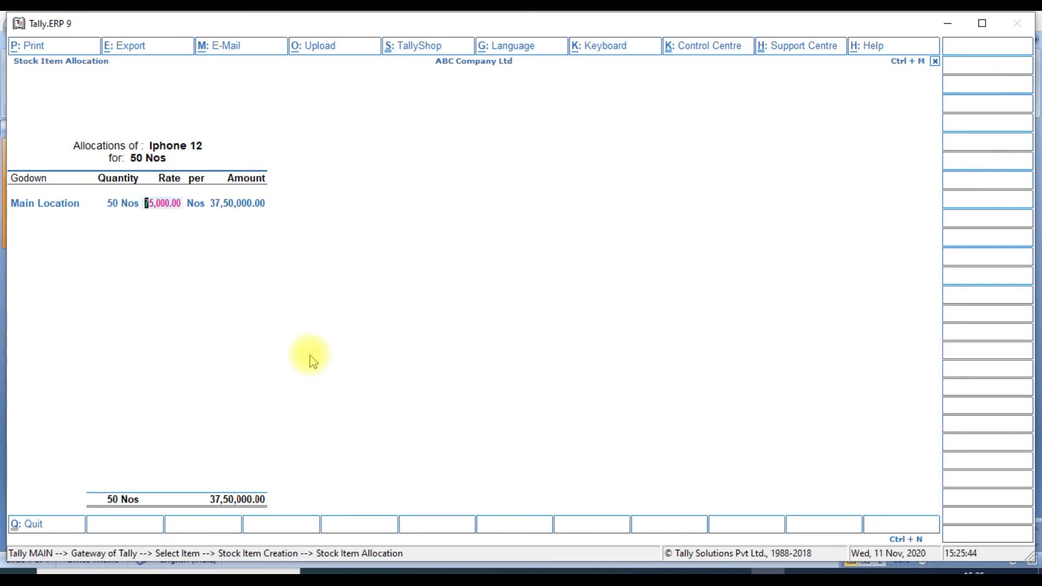
{"action": "type", "text": "90,000"}
{"action": "key", "text": "Return"}
{"action": "key", "text": "Return"}
{"action": "key", "text": "Return"}
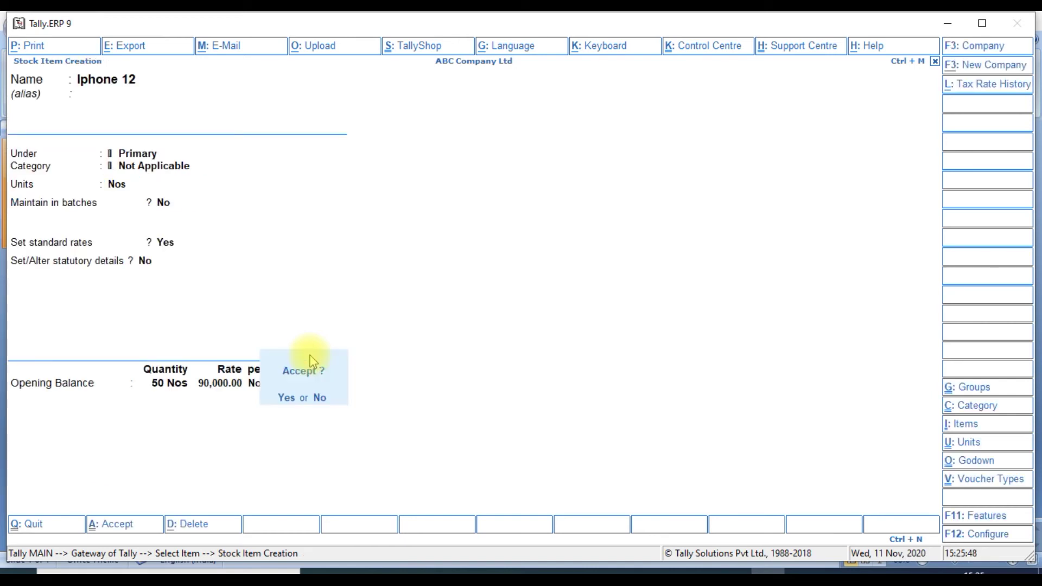
{"action": "left_click", "coordinate": [313, 362]}
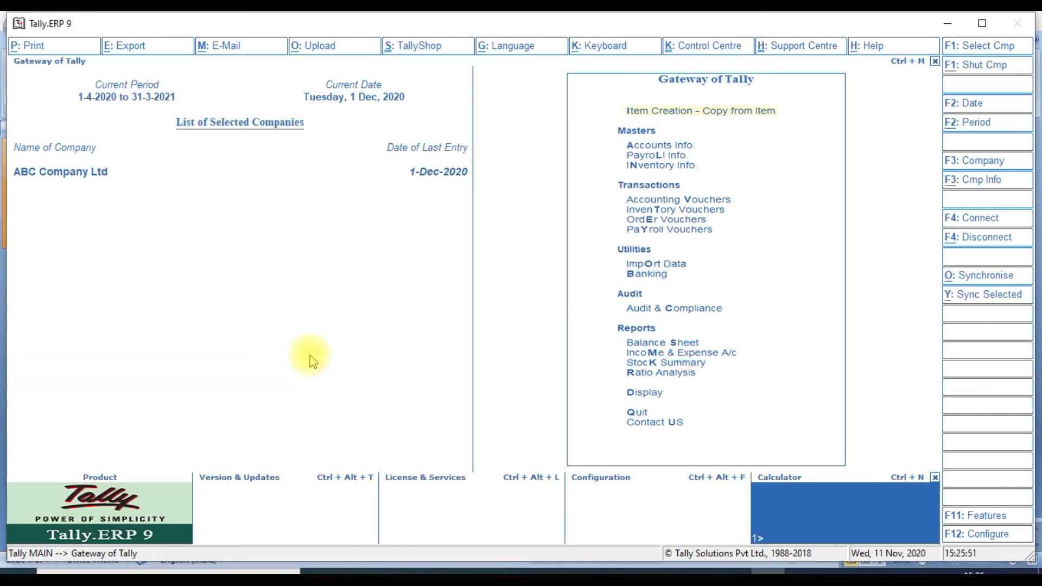
Search 'Iphon' in Copy from Item and pick Iphone 12 as the source item
{"action": "key", "text": "Return"}
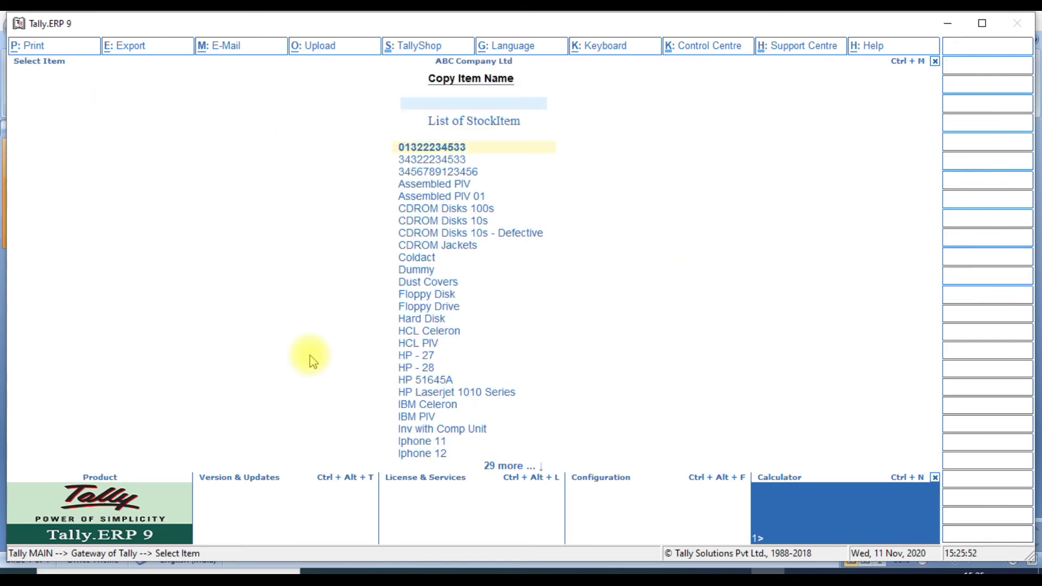
{"action": "type", "text": "Iph"}
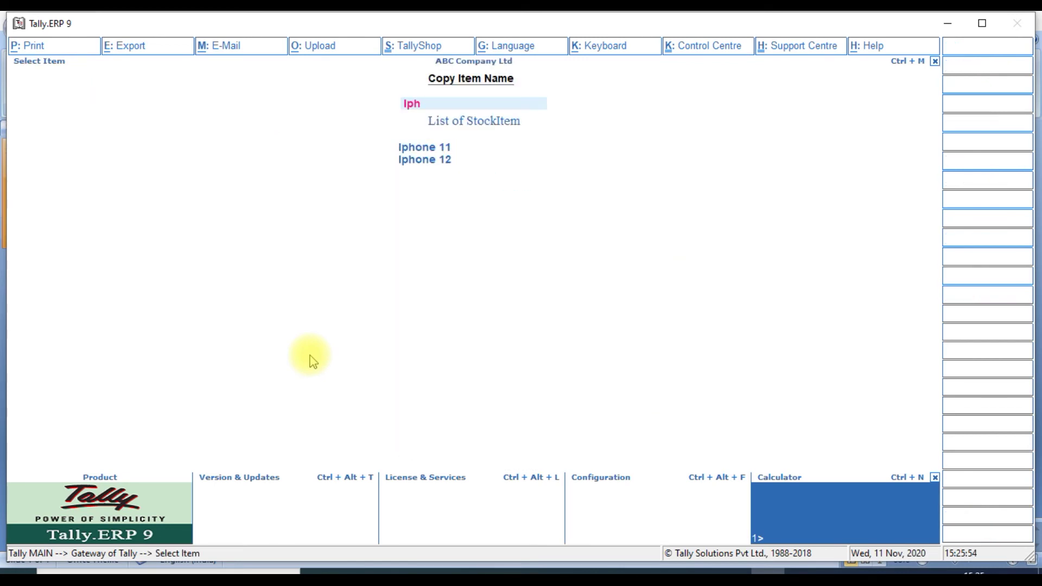
{"action": "key", "text": "Down"}
{"action": "key", "text": "Up"}
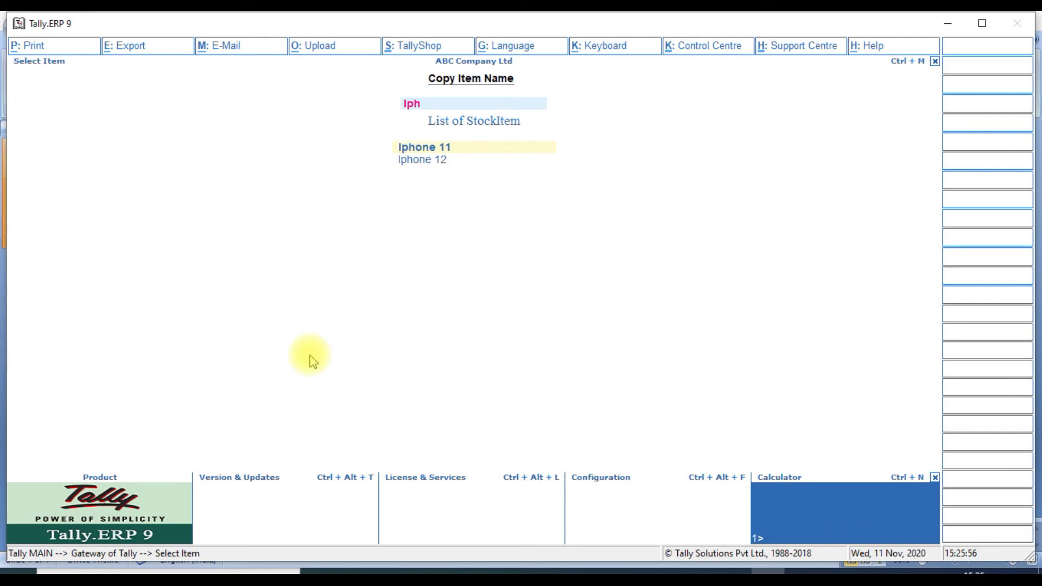
{"action": "key", "text": "Down"}
{"action": "key", "text": "Up"}
{"action": "key", "text": "Down"}
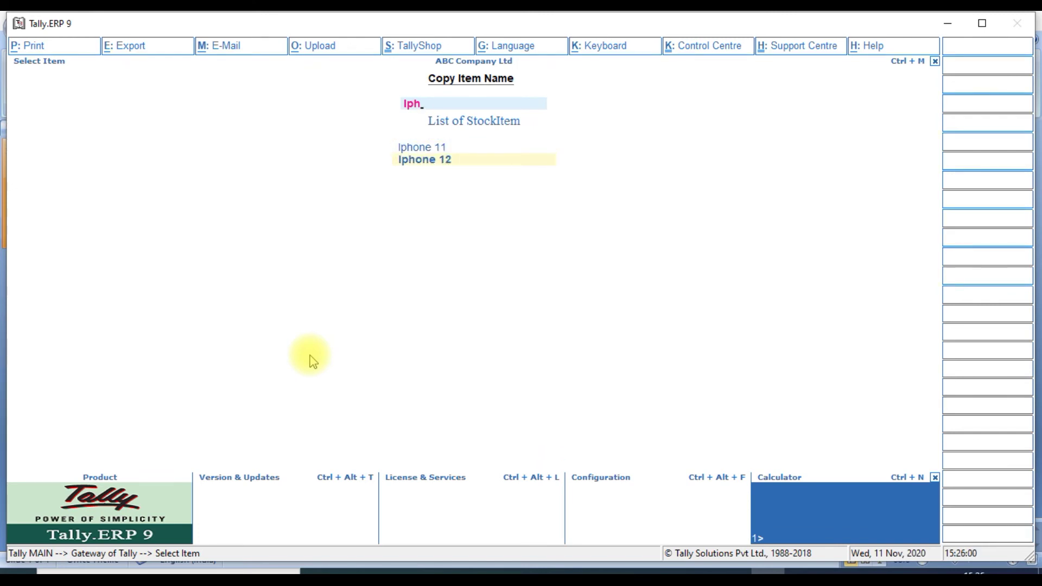
{"action": "key", "text": "BackSpace"}
{"action": "key", "text": "BackSpace"}
{"action": "key", "text": "BackSpace"}
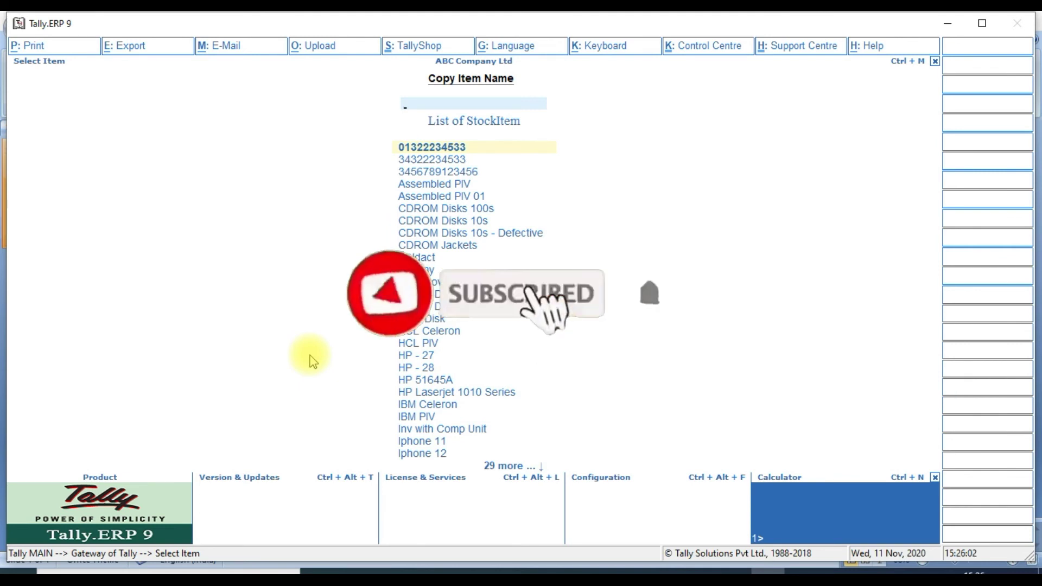
{"action": "type", "text": "Iphon"}
{"action": "key", "text": "Down"}
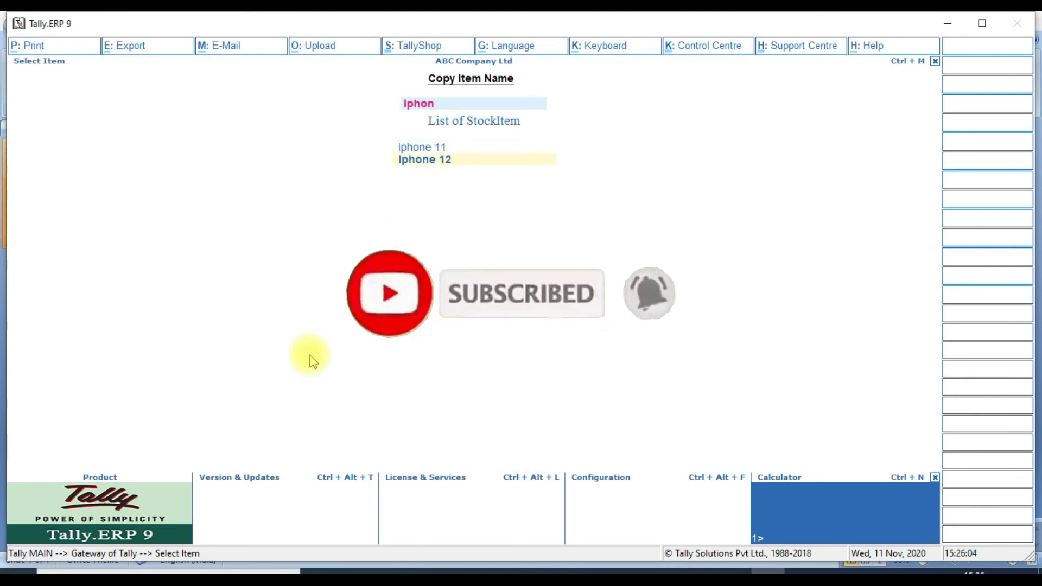
{"action": "key", "text": "Return"}
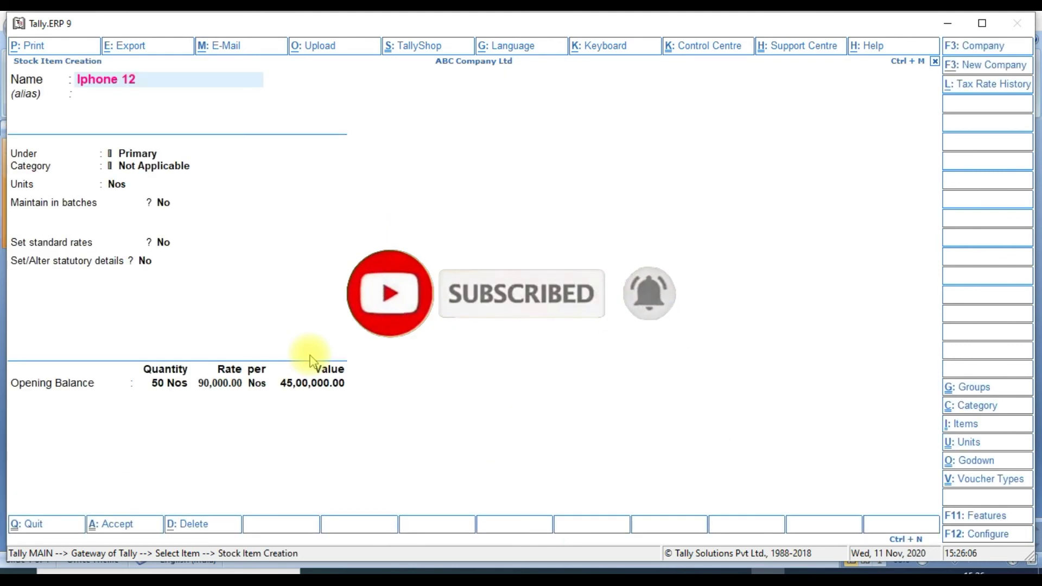
Rename the copied item from Iphone 12 to 'Iphone x'
{"action": "key", "text": "BackSpace"}
{"action": "type", "text": "0"}
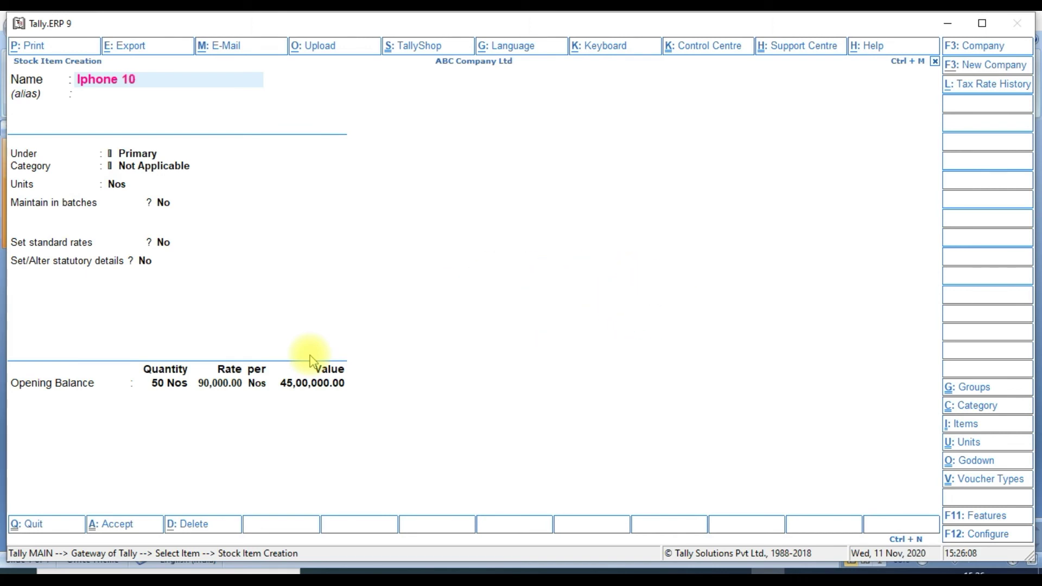
{"action": "key", "text": "BackSpace"}
{"action": "key", "text": "BackSpace"}
{"action": "type", "text": "x"}
{"action": "key", "text": "Return"}
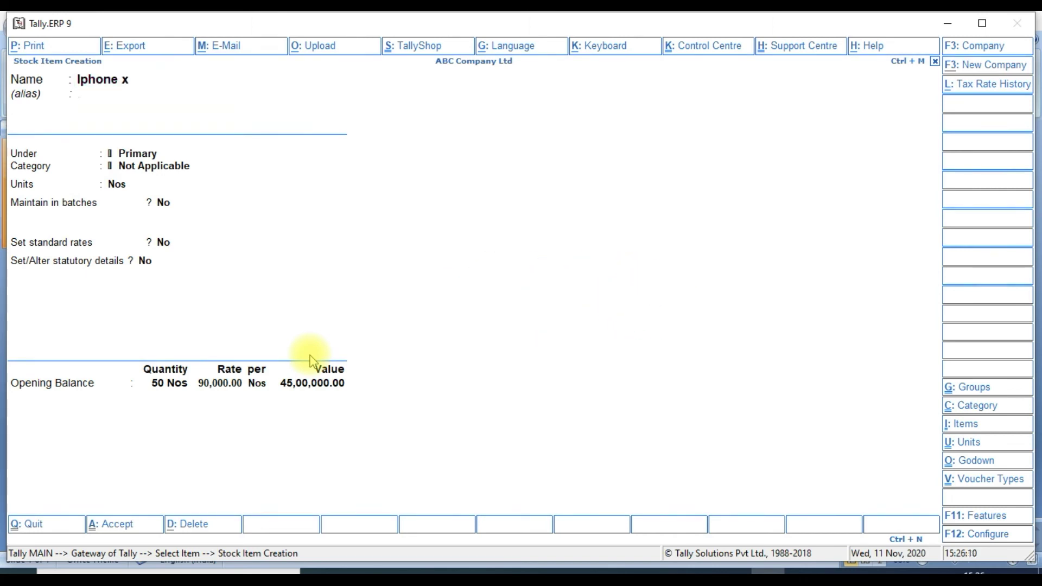
{"action": "key", "text": "Return"}
{"action": "key", "text": "Return"}
{"action": "key", "text": "Return"}
{"action": "key", "text": "Return"}
{"action": "key", "text": "Return"}
{"action": "key", "text": "Return"}
{"action": "key", "text": "Return"}
Turn on standard rates with cost 50,000 and selling price 55,000
{"action": "type", "text": "10"}
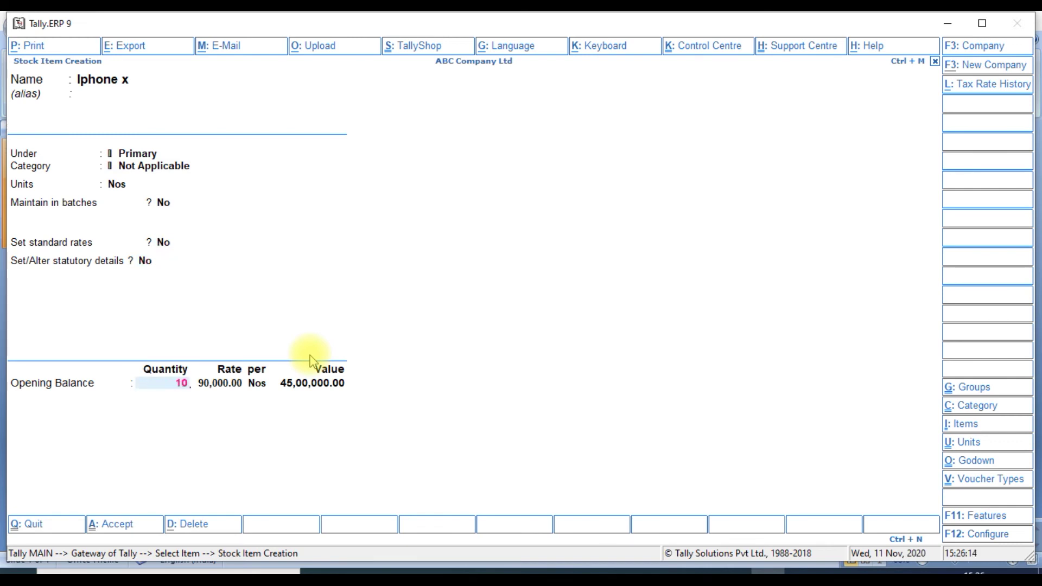
{"action": "key", "text": "BackSpace"}
{"action": "key", "text": "BackSpace"}
{"action": "key", "text": "BackSpace"}
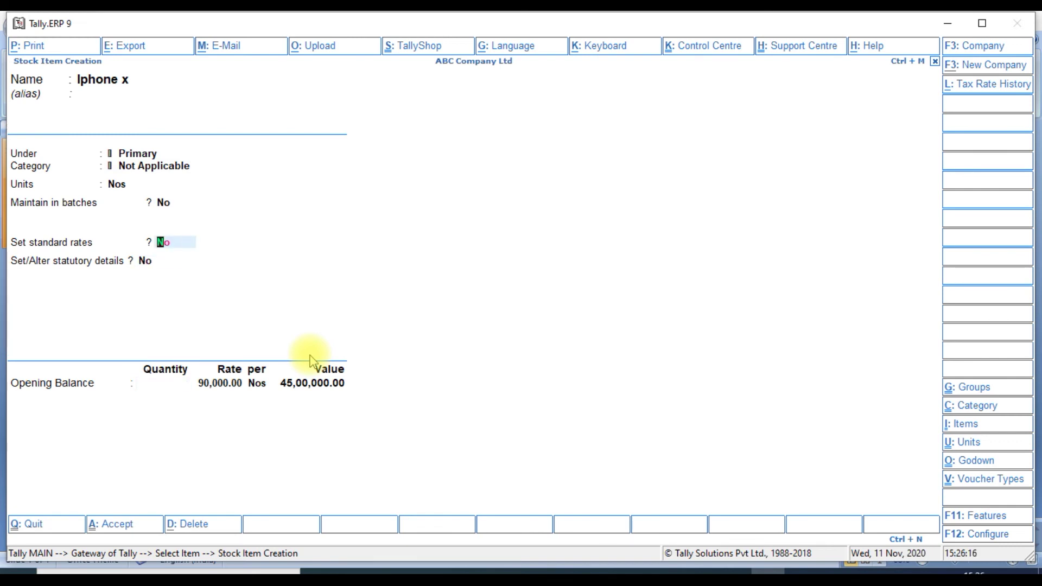
{"action": "key", "text": "y"}
{"action": "key", "text": "Return"}
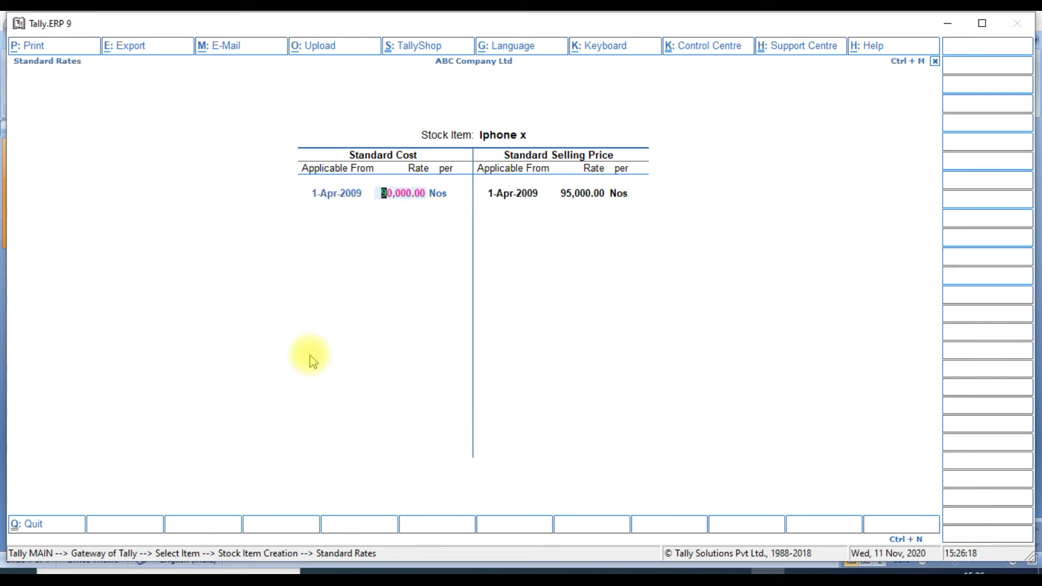
{"action": "type", "text": "50,000"}
{"action": "key", "text": "Return"}
{"action": "key", "text": "Return"}
{"action": "key", "text": "Return"}
{"action": "key", "text": "Return"}
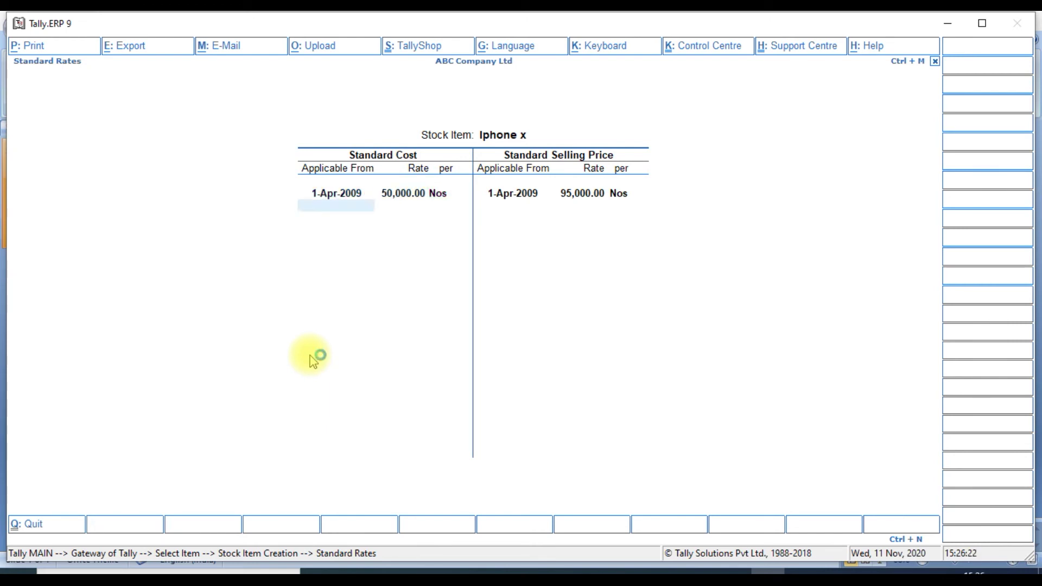
{"action": "type", "text": "55"}
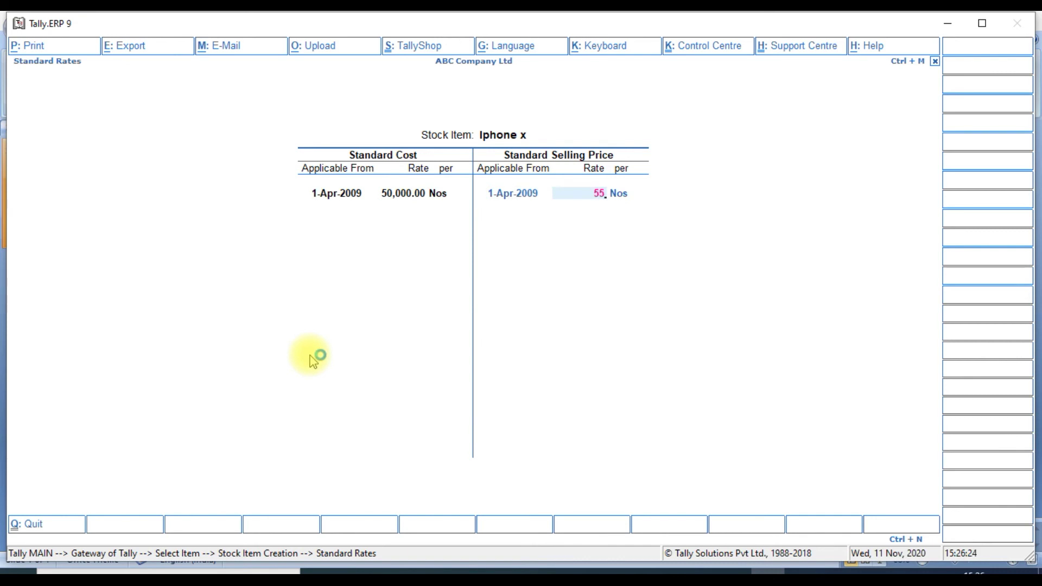
{"action": "type", "text": "0000"}
{"action": "key", "text": "BackSpace"}
{"action": "key", "text": "Return"}
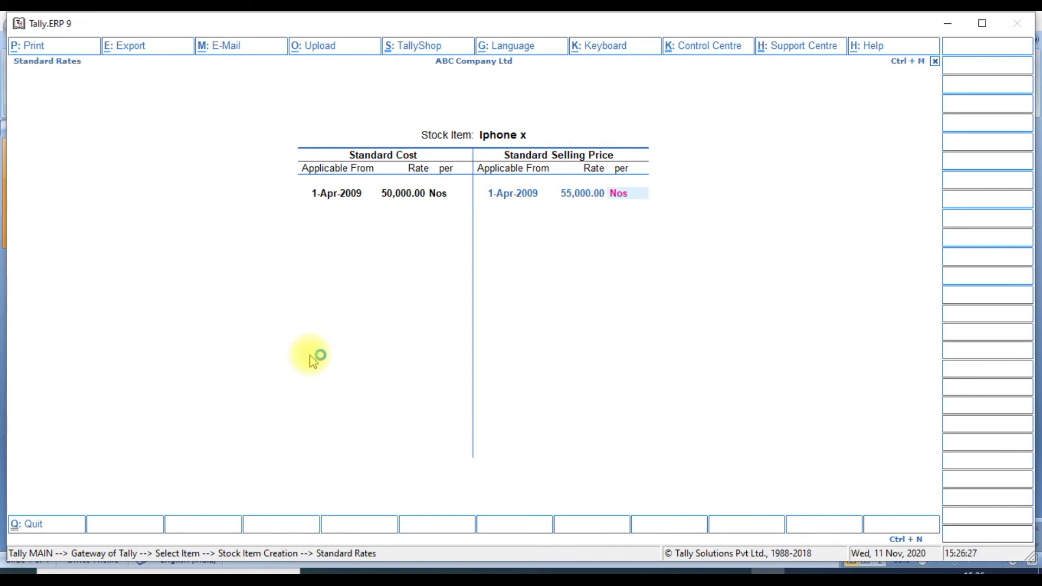
{"action": "key", "text": "Return"}
{"action": "key", "text": "Return"}
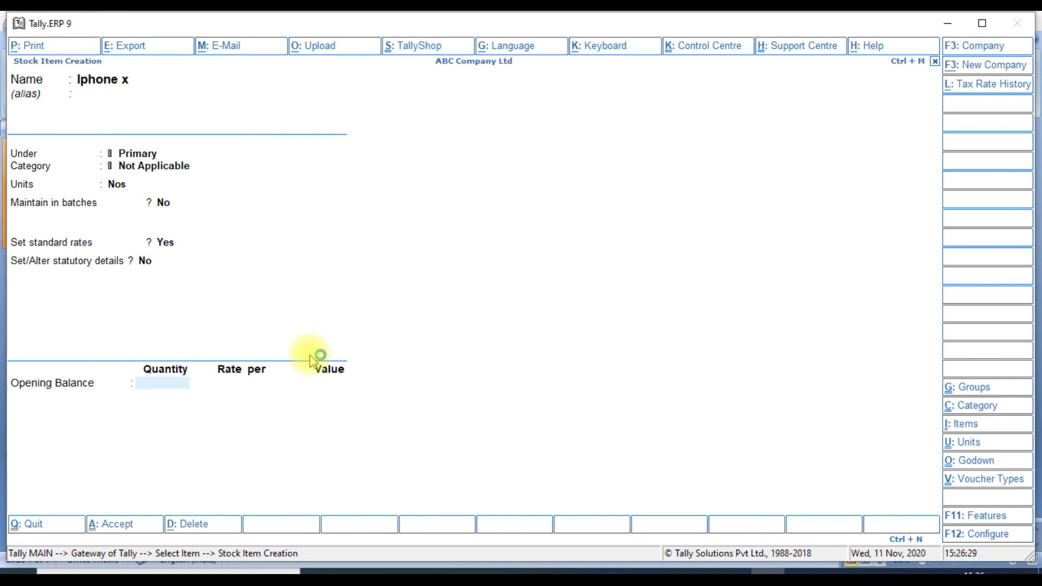
Enter opening stock of 10 Nos at 50,000 in Main Location
{"action": "type", "text": "10"}
{"action": "key", "text": "Return"}
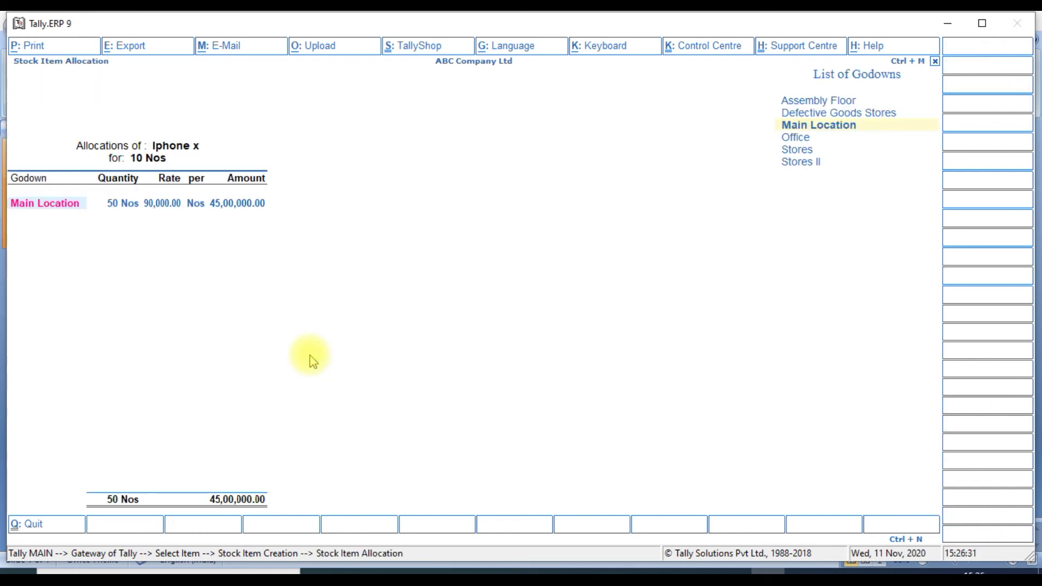
{"action": "key", "text": "Return"}
{"action": "type", "text": "10"}
{"action": "key", "text": "Return"}
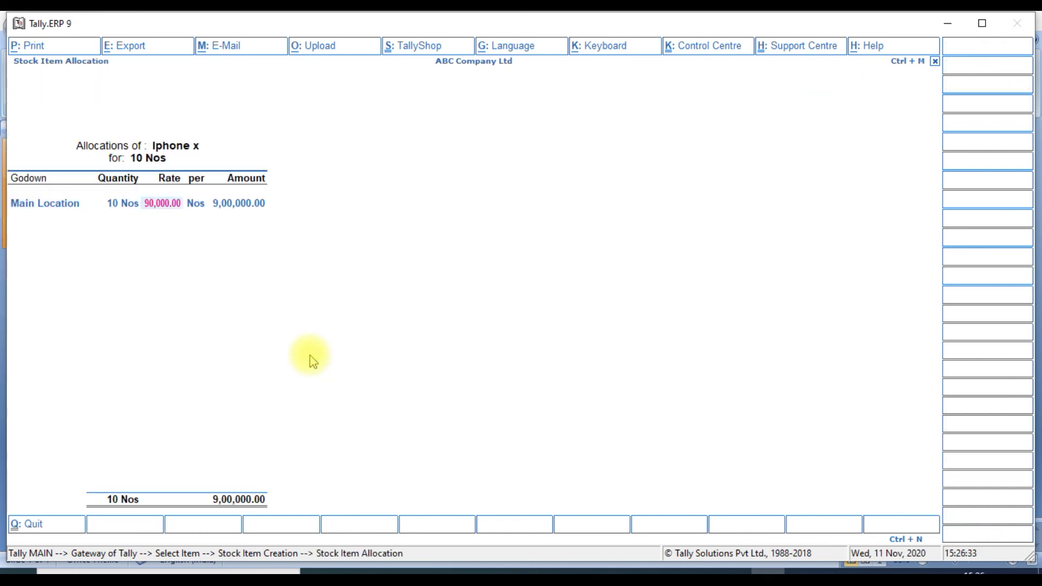
{"action": "type", "text": "50000"}
{"action": "key", "text": "Return"}
{"action": "key", "text": "Return"}
{"action": "key", "text": "Return"}
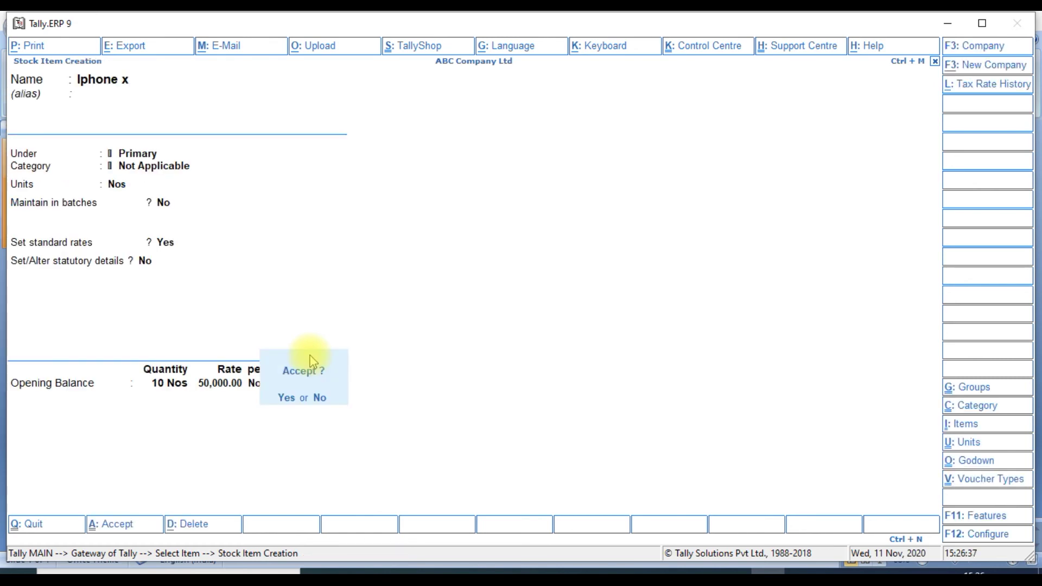
{"action": "key", "text": "Return"}
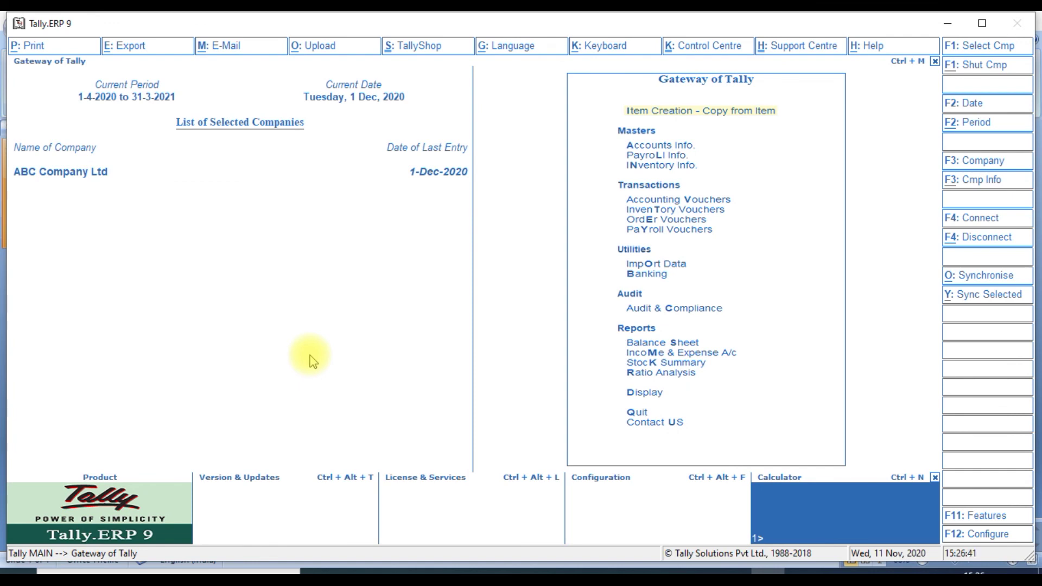
{"action": "key", "text": "n"}
{"action": "key", "text": "i"}
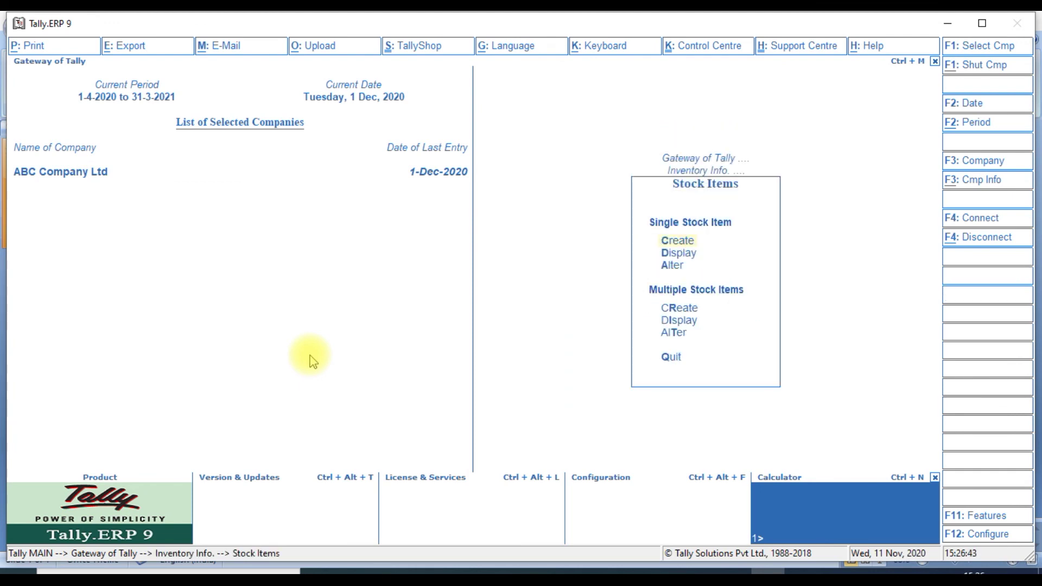
{"action": "type", "text": "aIph"}
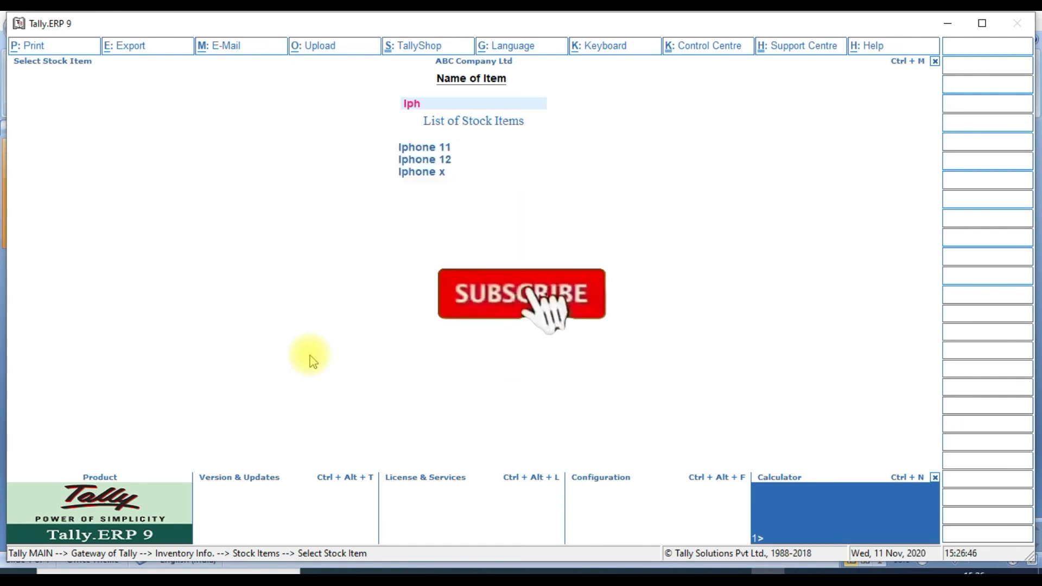
{"action": "key", "text": "Down"}
{"action": "key", "text": "Down"}
{"action": "key", "text": "Up"}
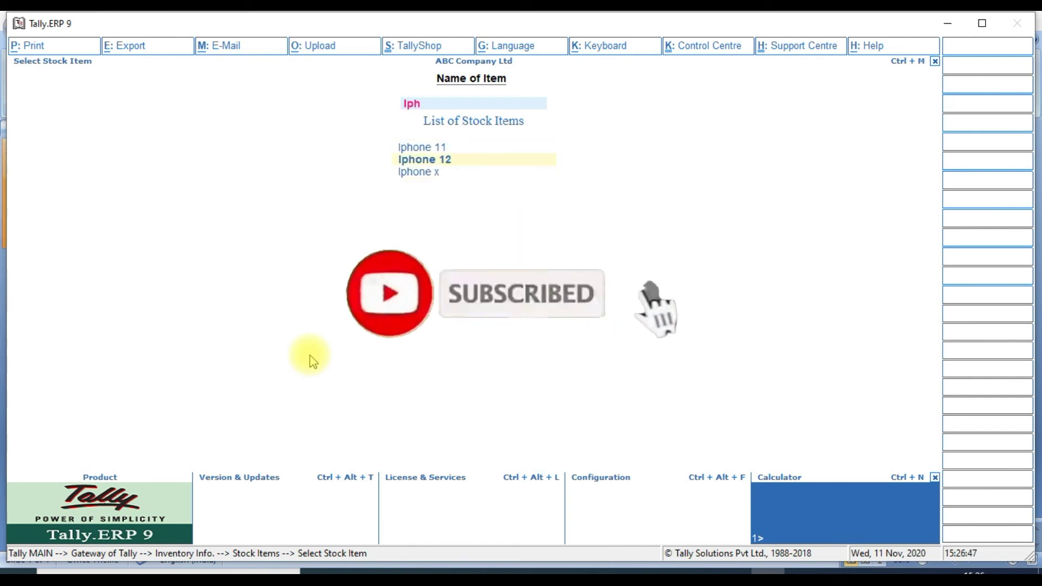
{"action": "key", "text": "Down"}
{"action": "key", "text": "Up"}
{"action": "key", "text": "Up"}
{"action": "key", "text": "Down"}
{"action": "key", "text": "Down"}
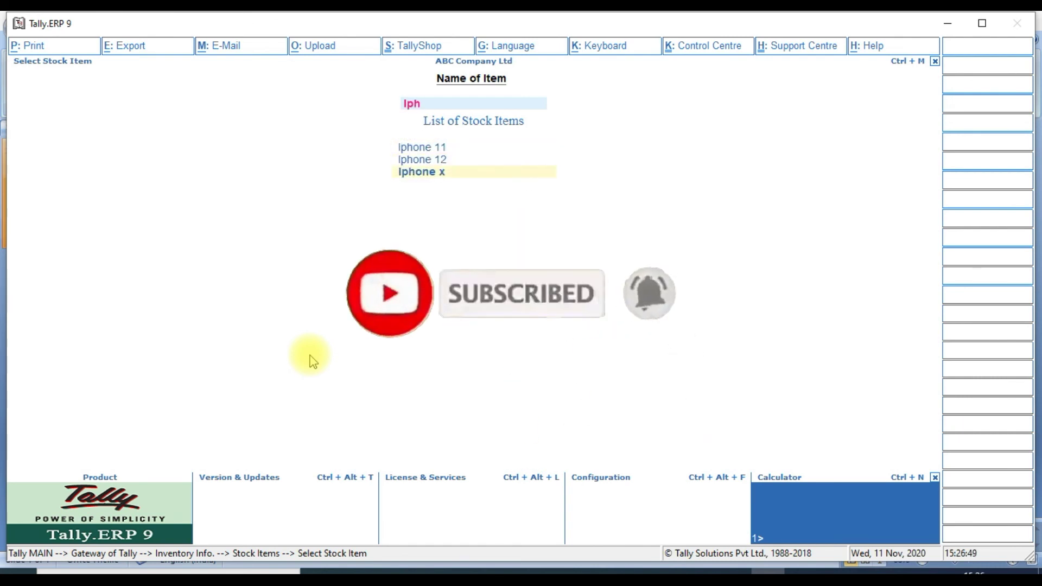
{"action": "key", "text": "Return"}
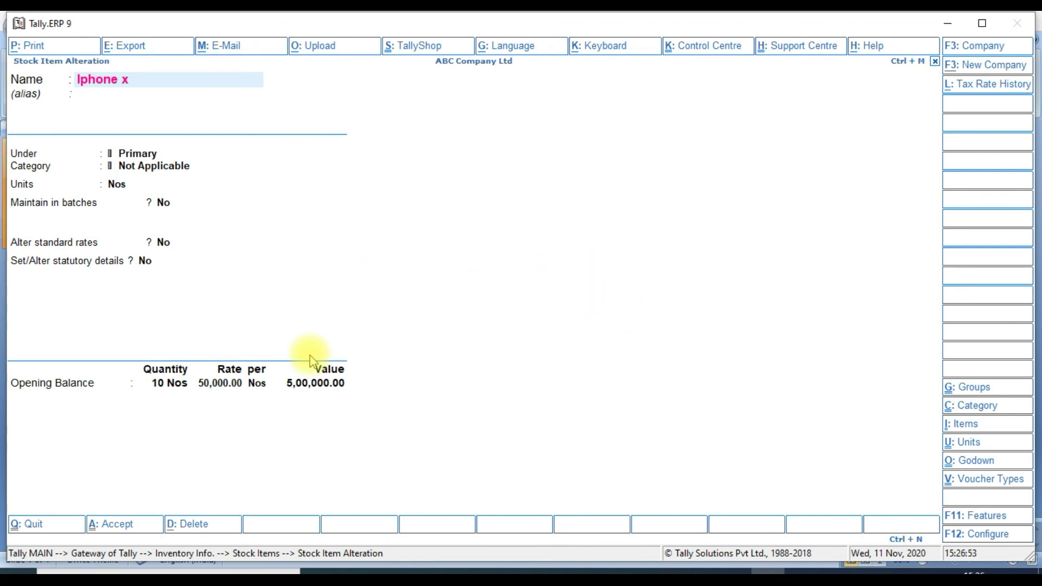
{"action": "key", "text": "Escape"}
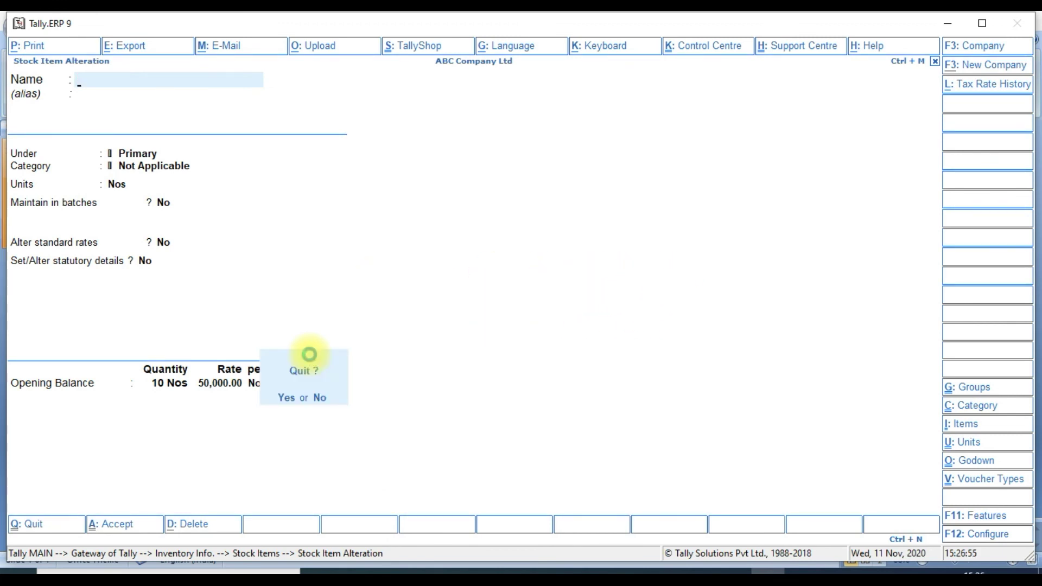
{"action": "key", "text": "y"}
{"action": "key", "text": "BackSpace"}
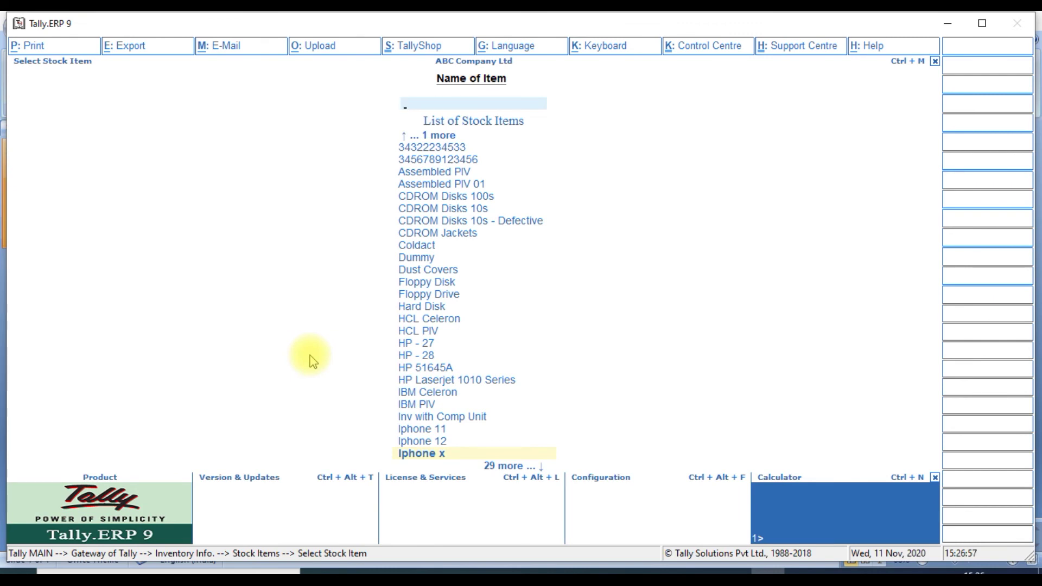
{"action": "key", "text": "Escape"}
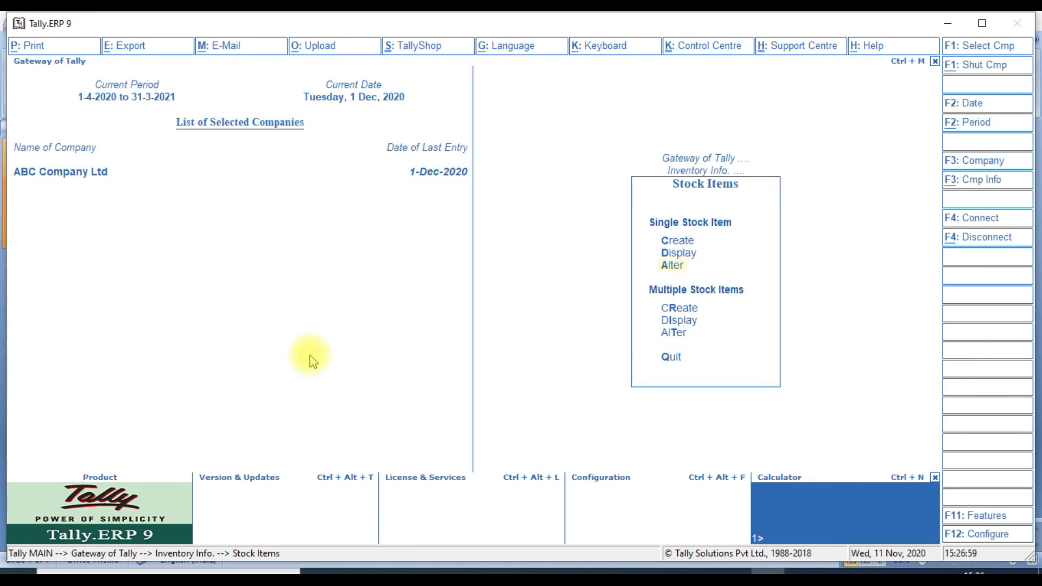
{"action": "key", "text": "Escape"}
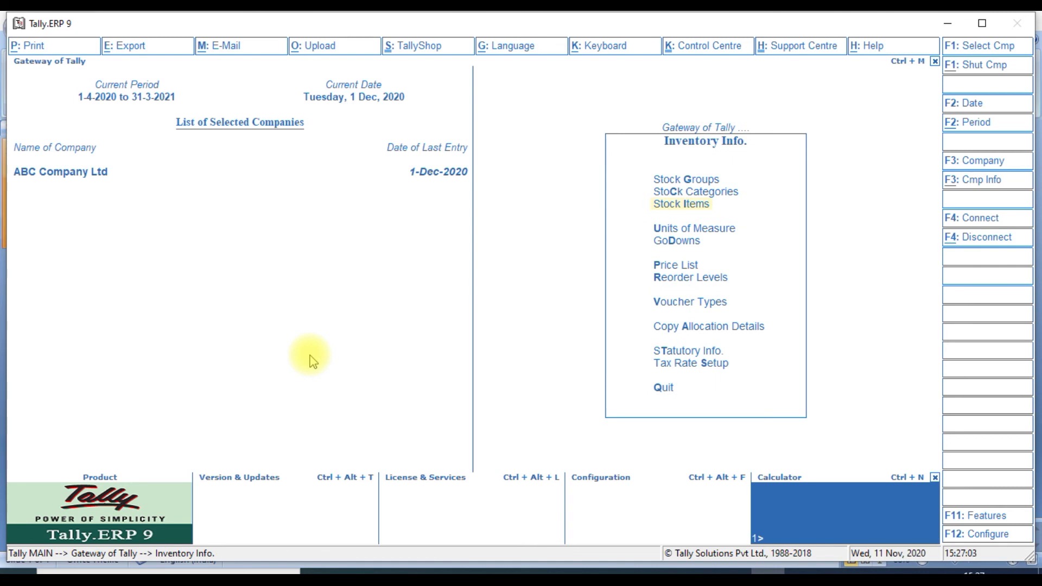
{"action": "key", "text": "Escape"}
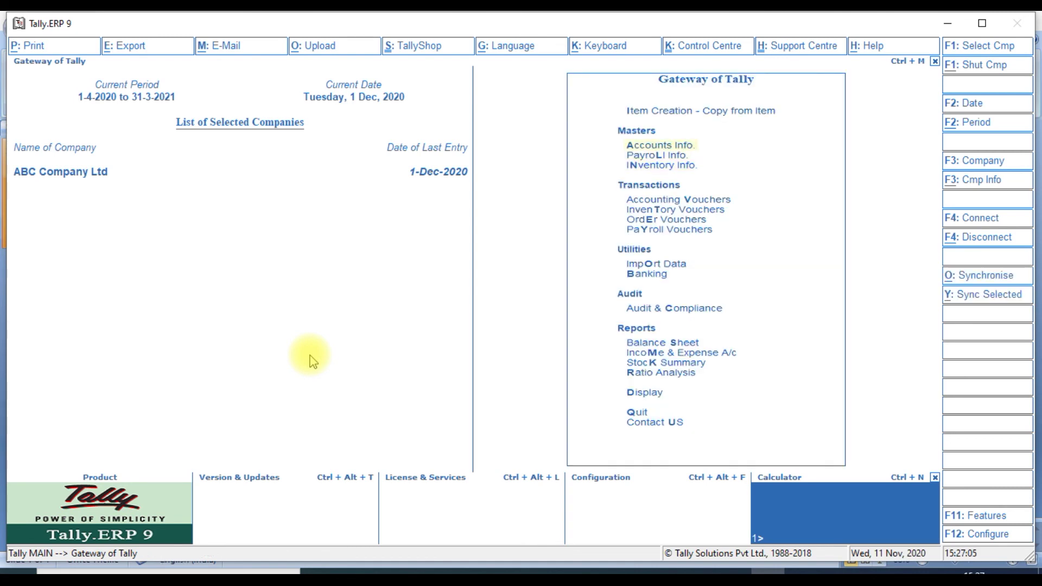
Show the AGS Info Tech Contact Us screen from the Gateway using the U shortcut
{"action": "key", "text": "u"}
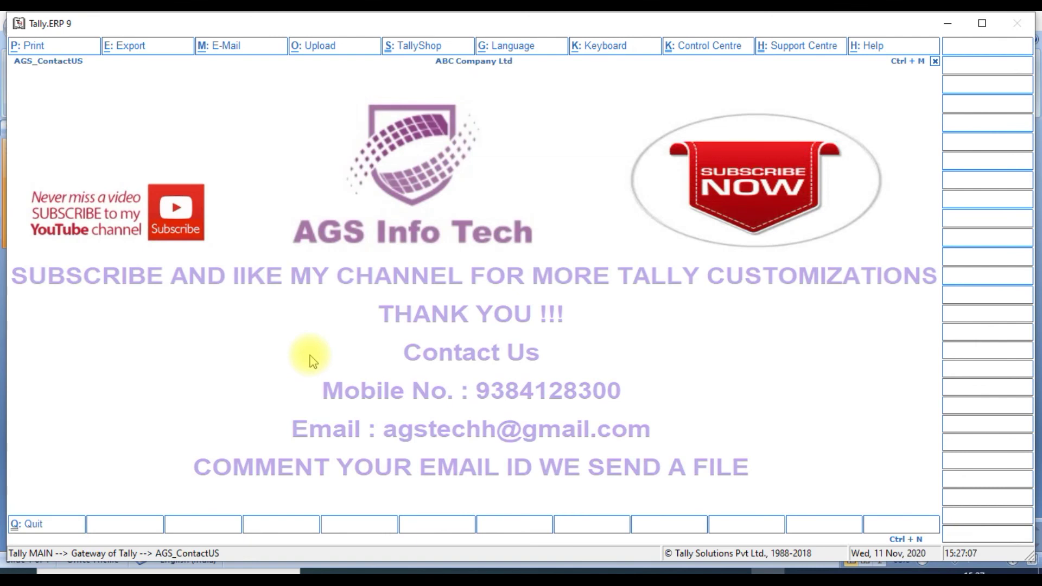